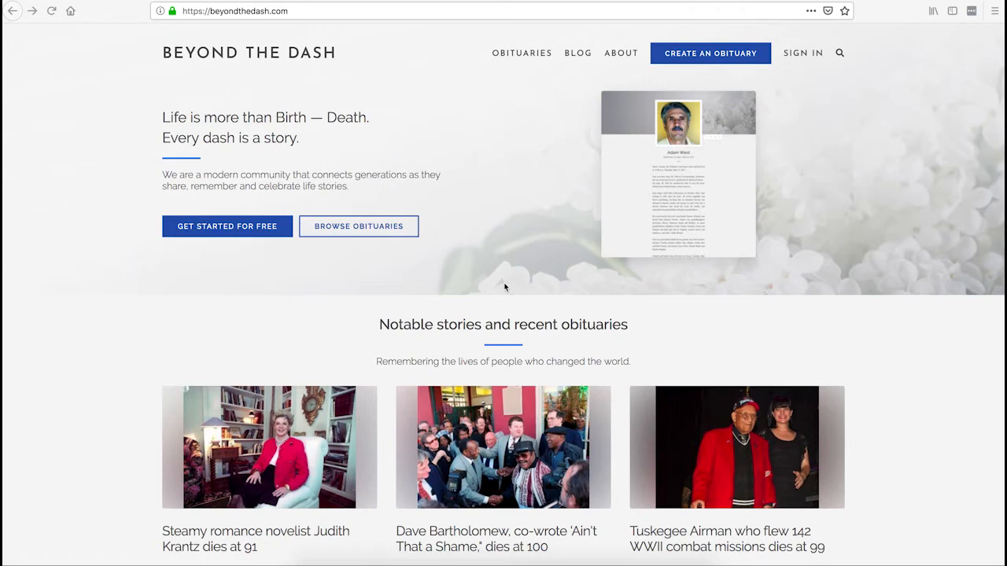
Browse the blog's articles on obituary writing.
left_click(578, 54)
scroll(578, 94, "down", 6)
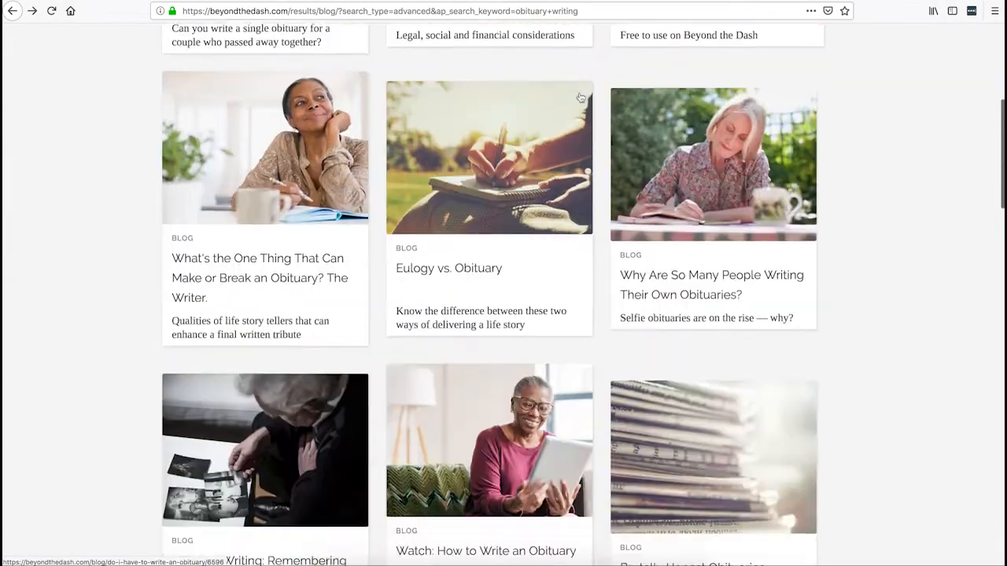
scroll(496, 188, "down", 3)
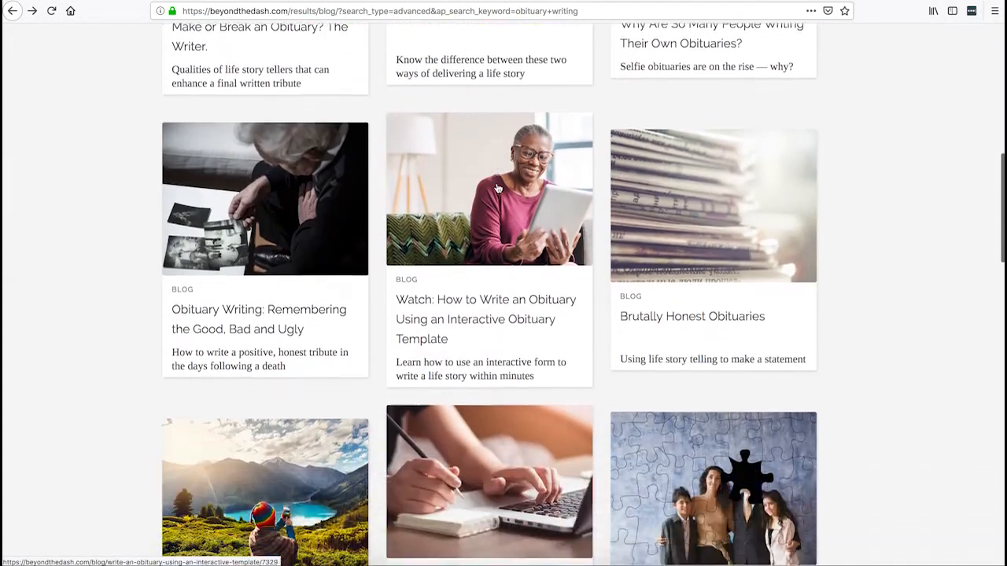
scroll(497, 189, "down", 15)
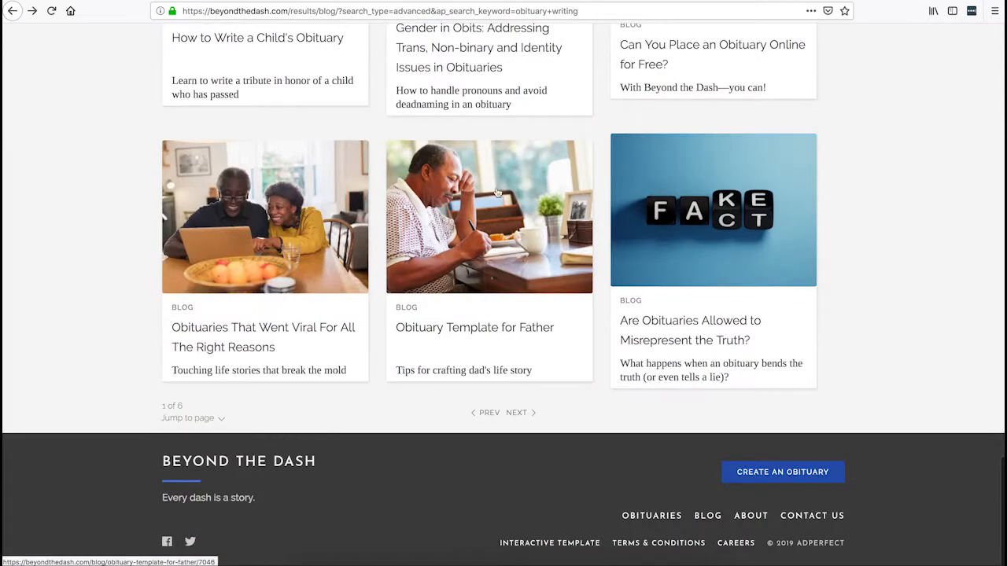
View the interactive obituary template page, then return to the site's homepage.
left_click(545, 546)
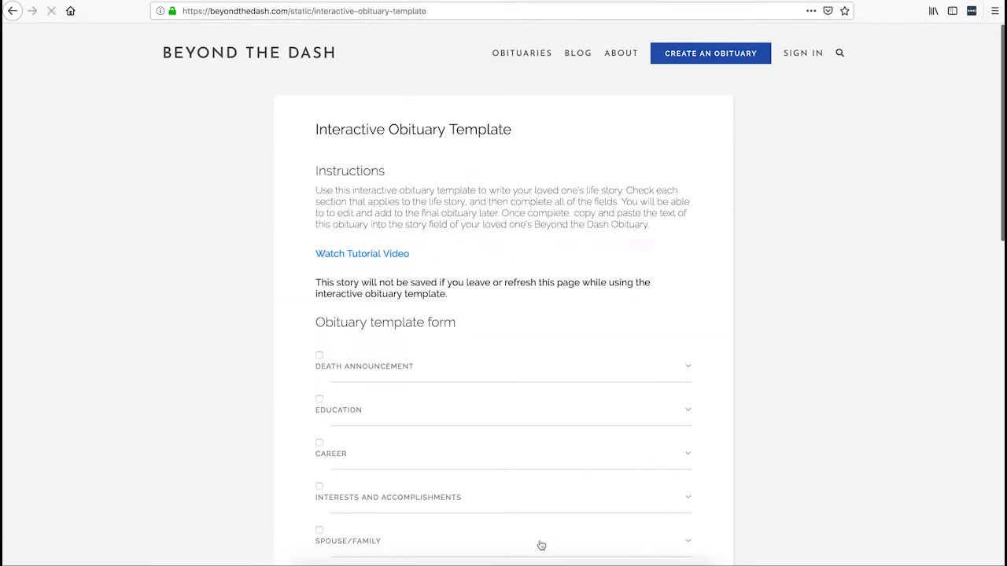
scroll(708, 247, "down", 1)
scroll(709, 247, "down", 6)
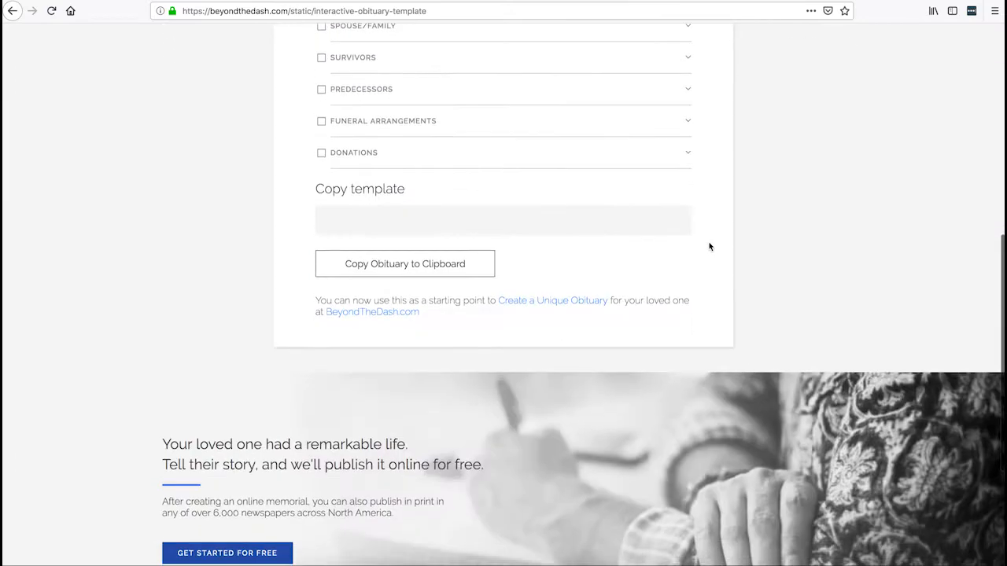
scroll(709, 247, "up", 6)
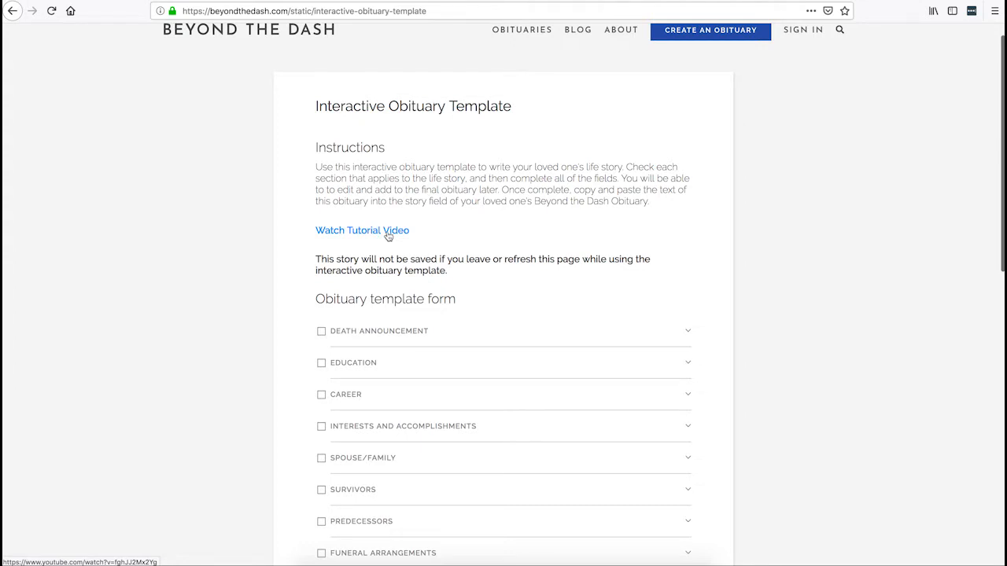
scroll(451, 235, "up", 1)
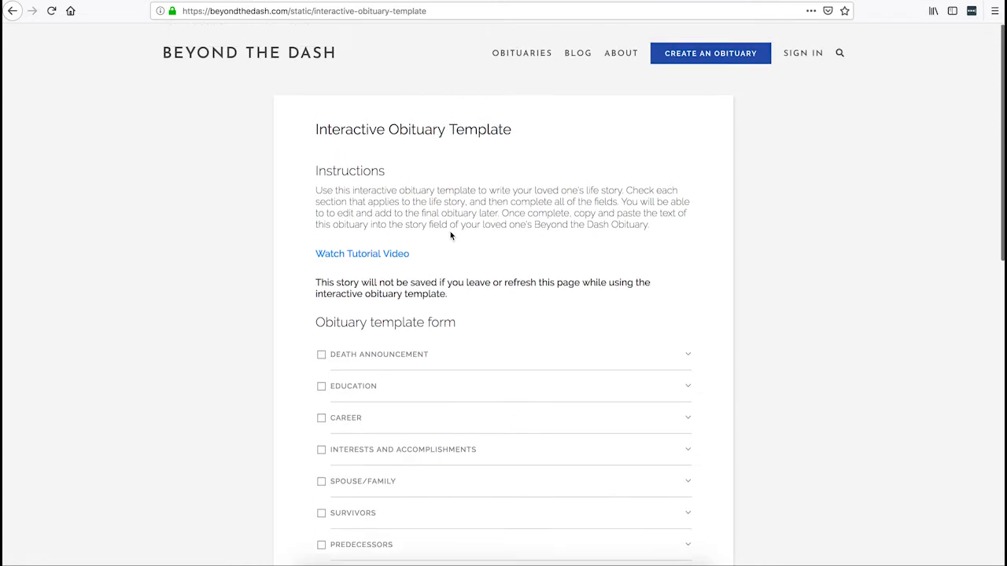
left_click(291, 52)
left_click(285, 8)
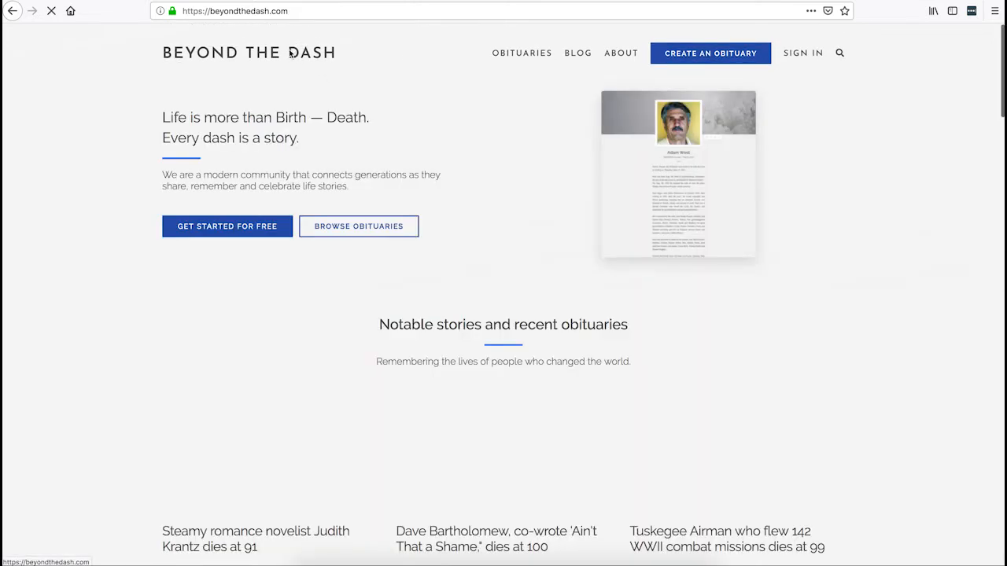
left_click_drag(346, 10, 181, 11)
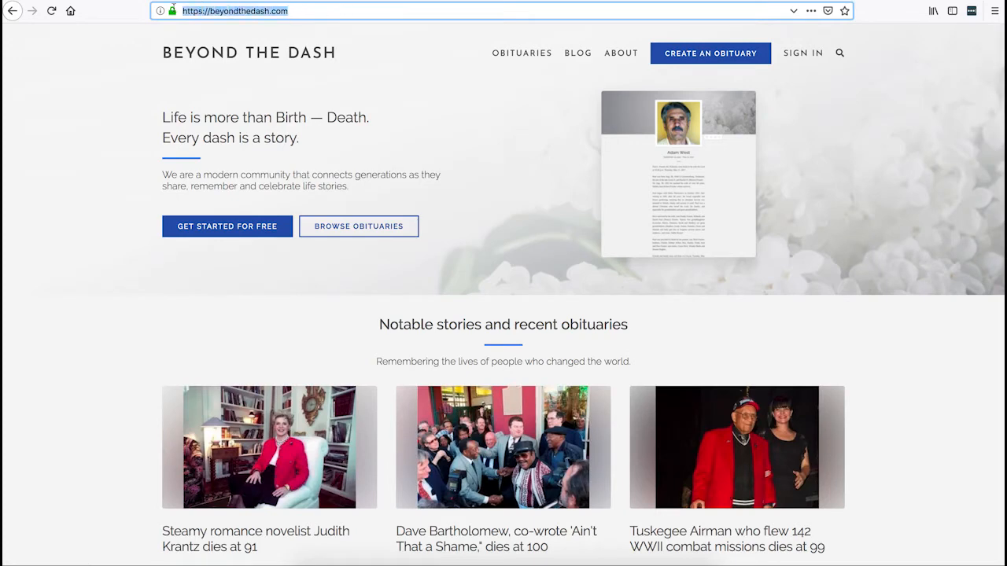
Start a new obituary and enter the deceased's first, middle and last name.
left_click(701, 55)
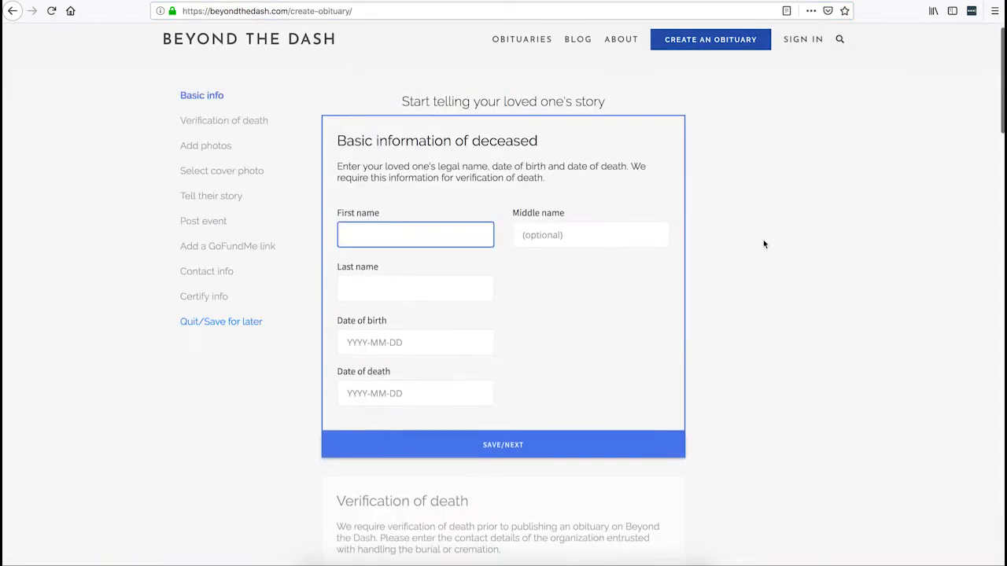
scroll(763, 244, "down", 4)
scroll(764, 244, "up", 5)
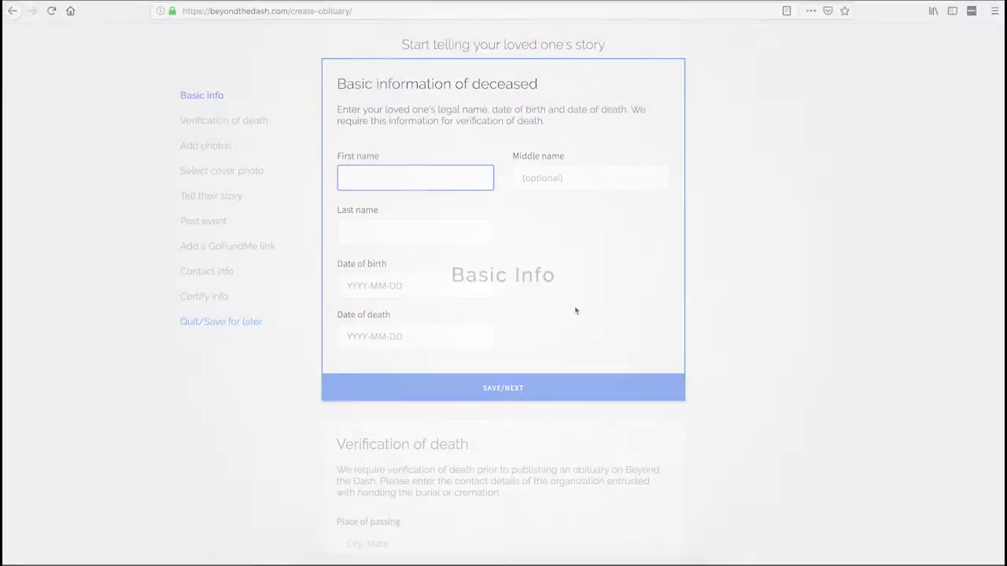
left_click(390, 174)
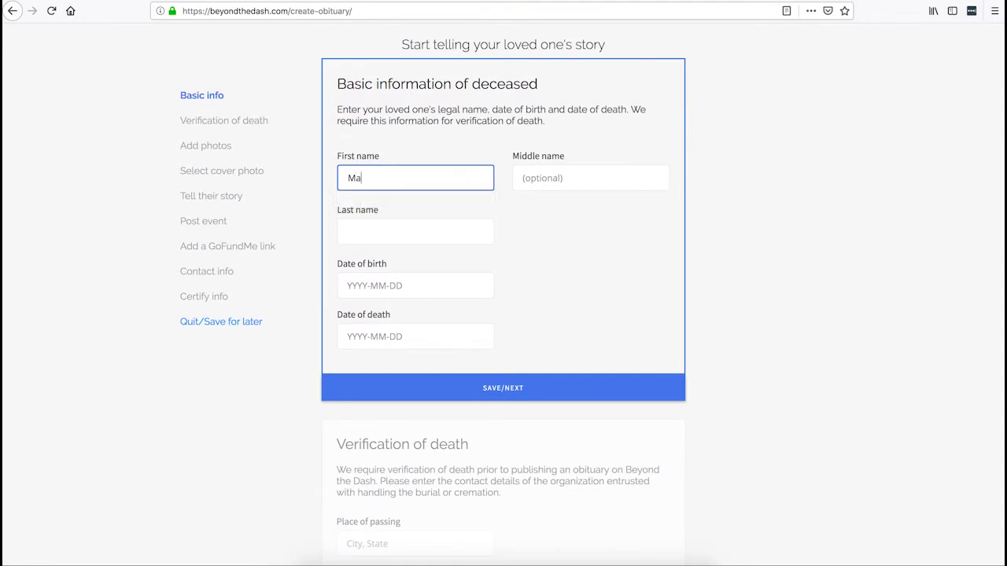
key("Tab")
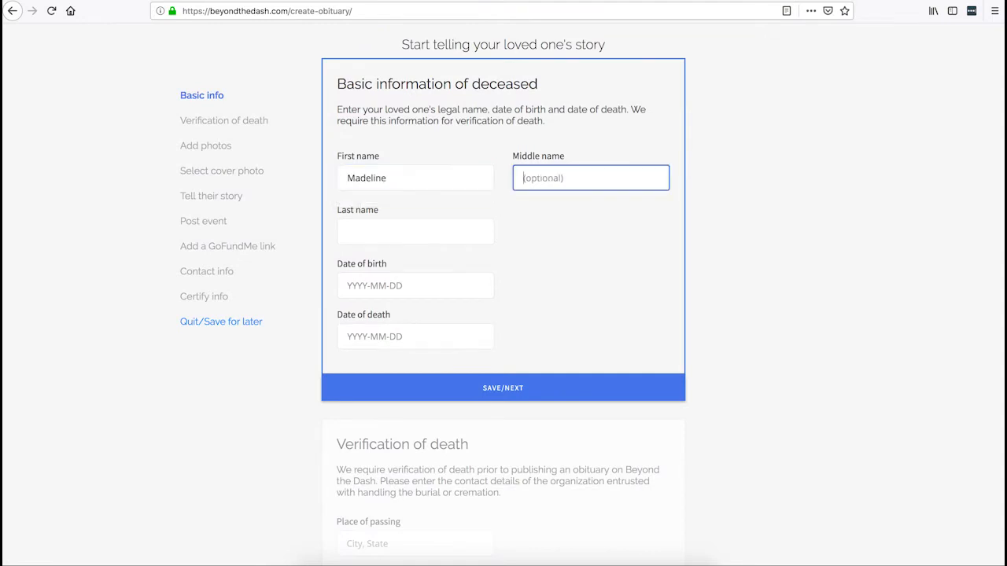
key("Tab")
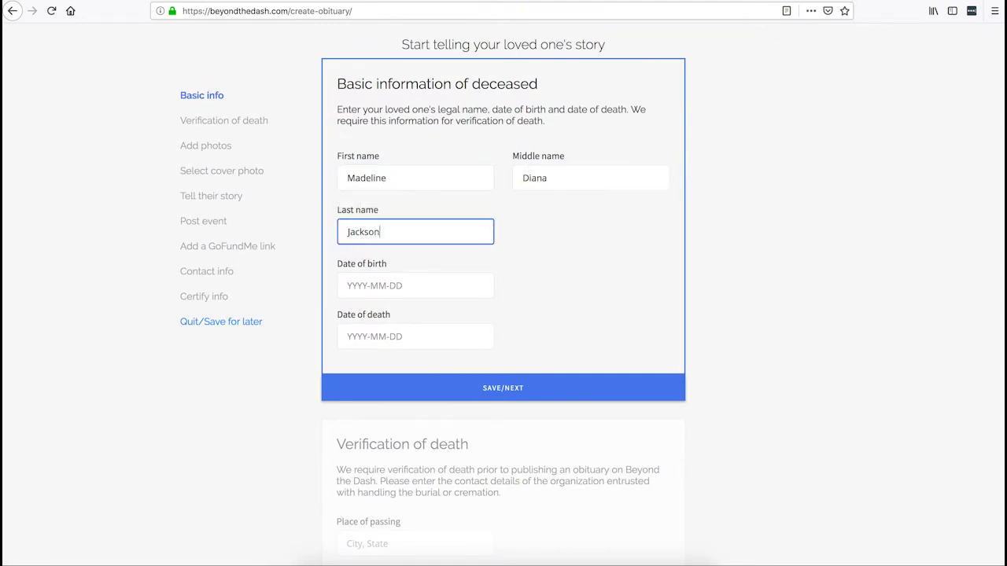
Set the date of birth to 1942-10-16 and the date of death to 2019-06-04.
left_click(368, 277)
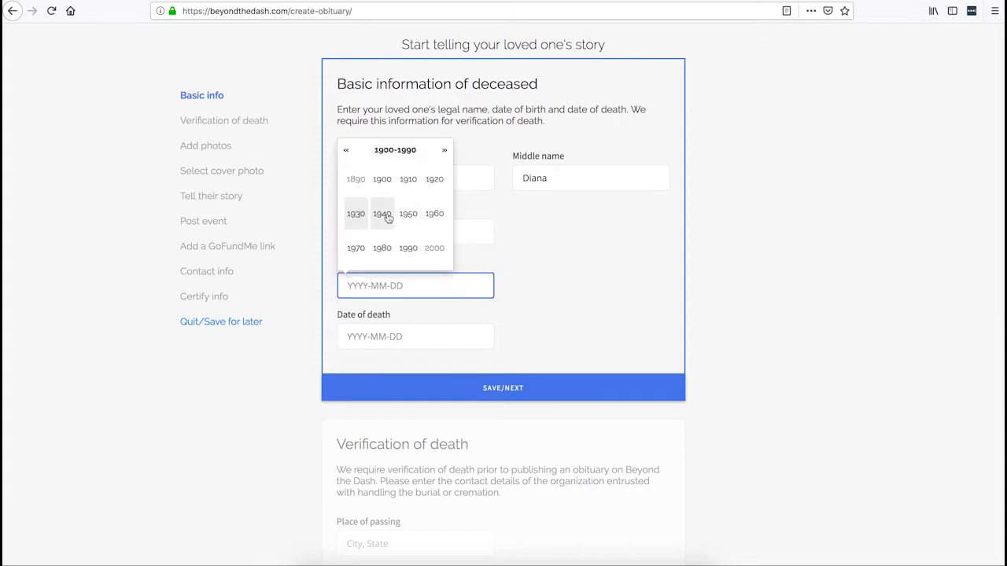
left_click(434, 180)
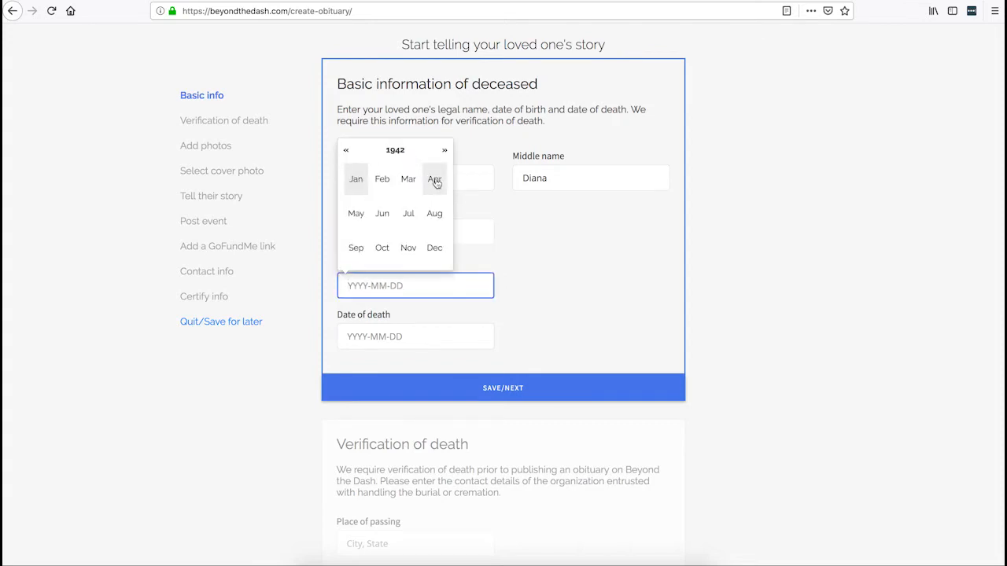
left_click(384, 247)
left_click(433, 206)
left_click(411, 340)
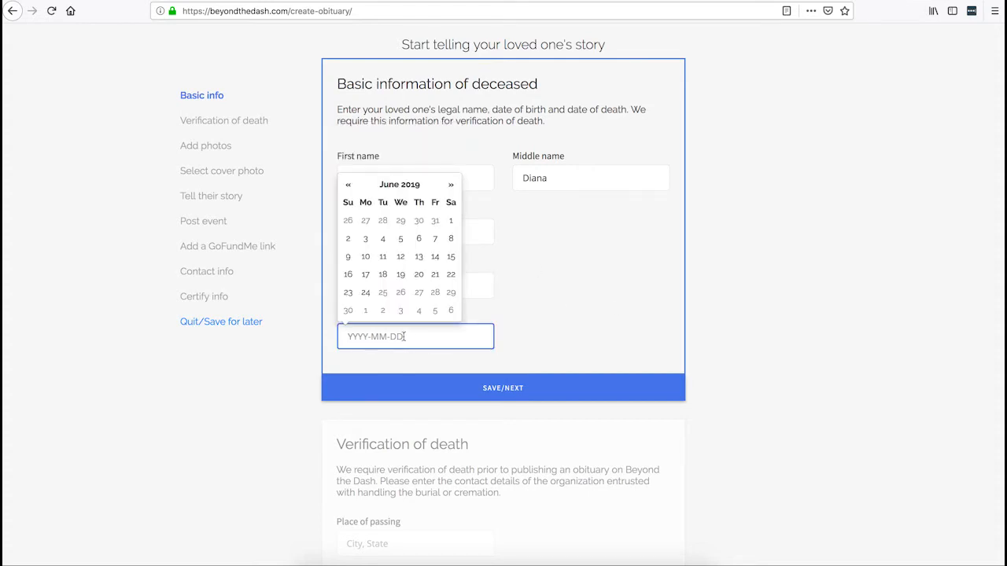
left_click(383, 239)
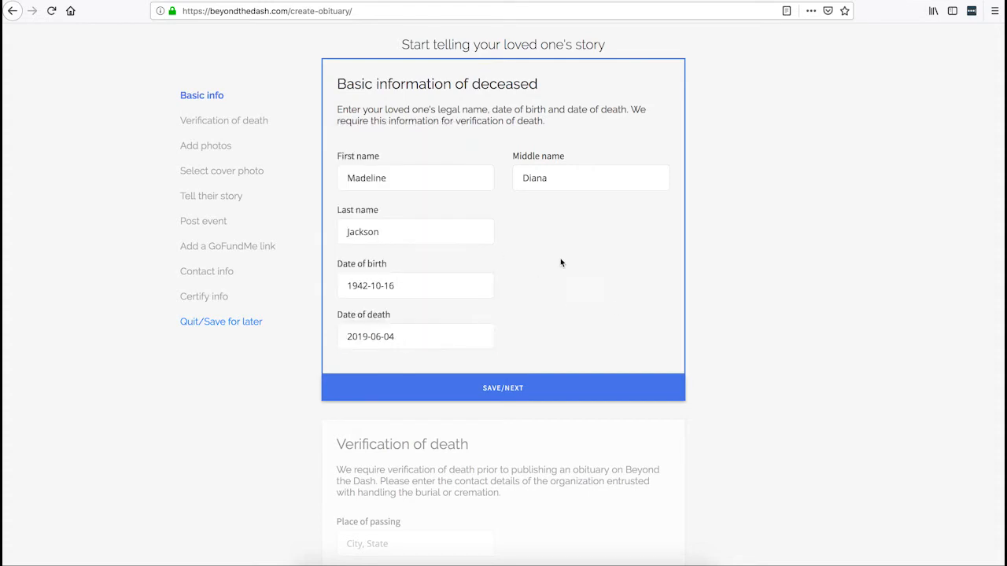
left_click(345, 337)
left_click(415, 337)
left_click(636, 329)
scroll(708, 331, "down", 1)
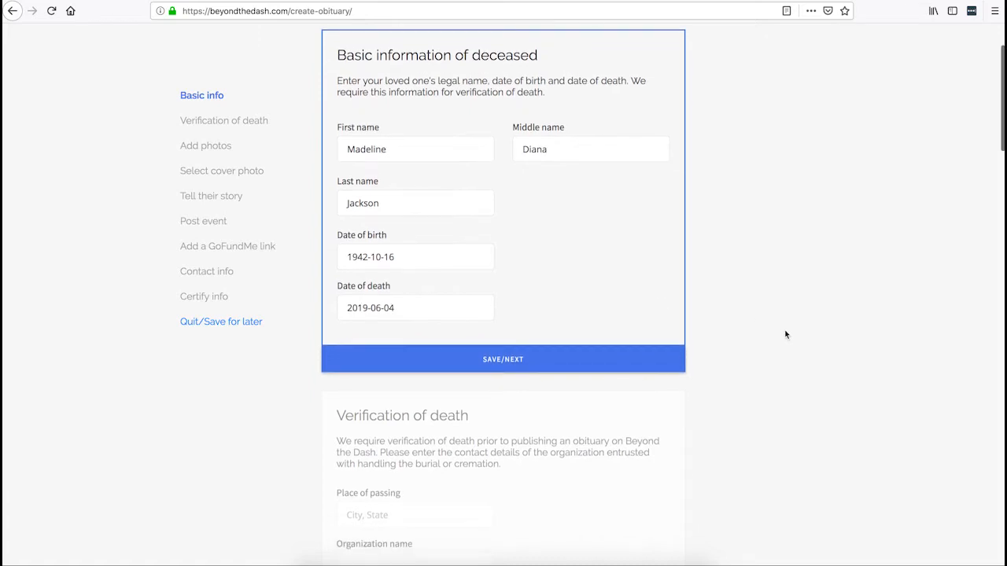
Set Detroit as the place of passing and name Butler Funeral Home as the funeral home.
left_click(504, 361)
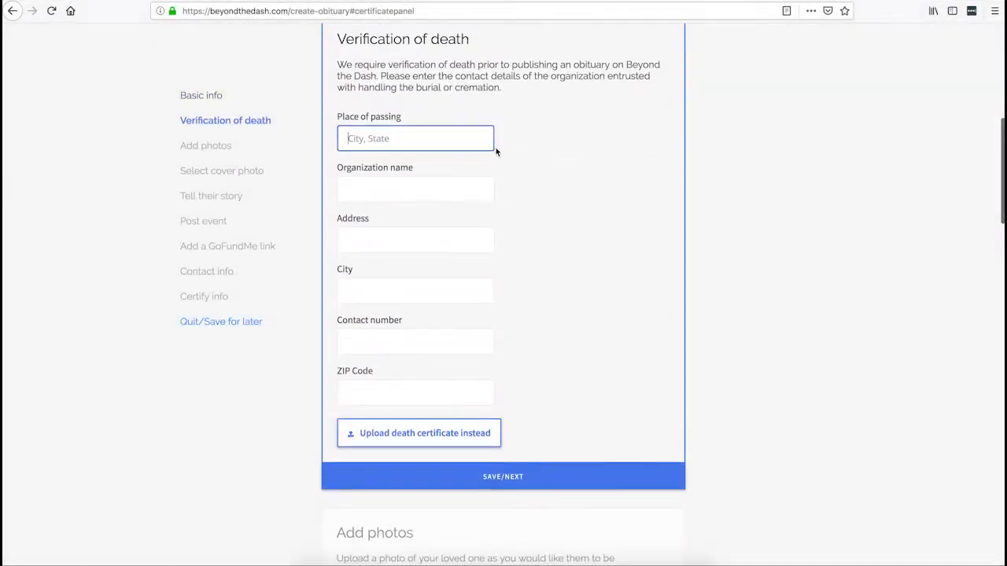
type("Detro")
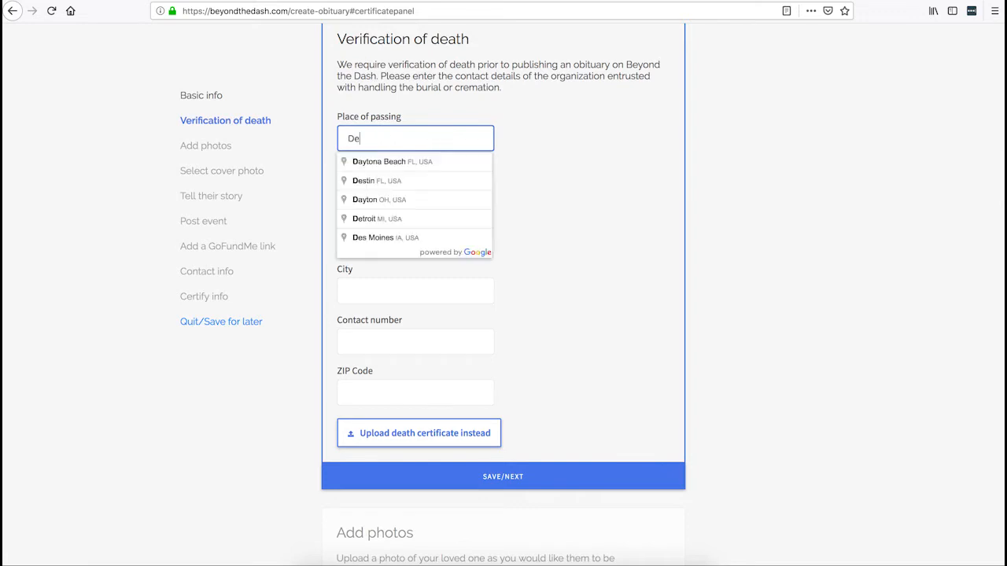
left_click_drag(412, 161, 429, 178)
left_click(429, 179)
scroll(510, 162, "up", 1)
left_click(429, 232)
type("Butler Funeral HOme")
key("BackSpace")
key("BackSpace")
key("BackSpace")
key("BackSpace")
type("Home")
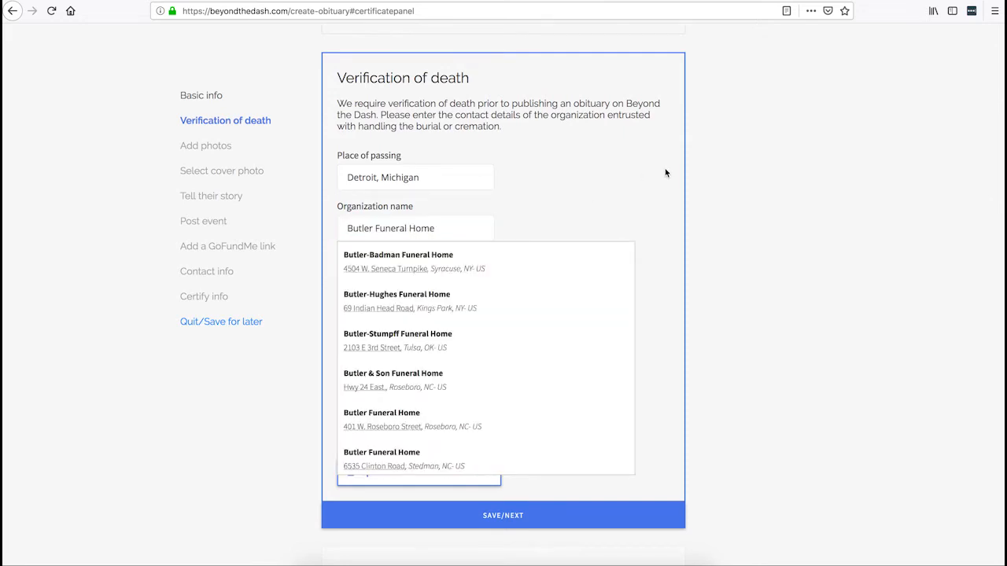
Fill in the funeral home's street address, city Detroit, contact number and ZIP code.
left_click(435, 276)
type("12140")
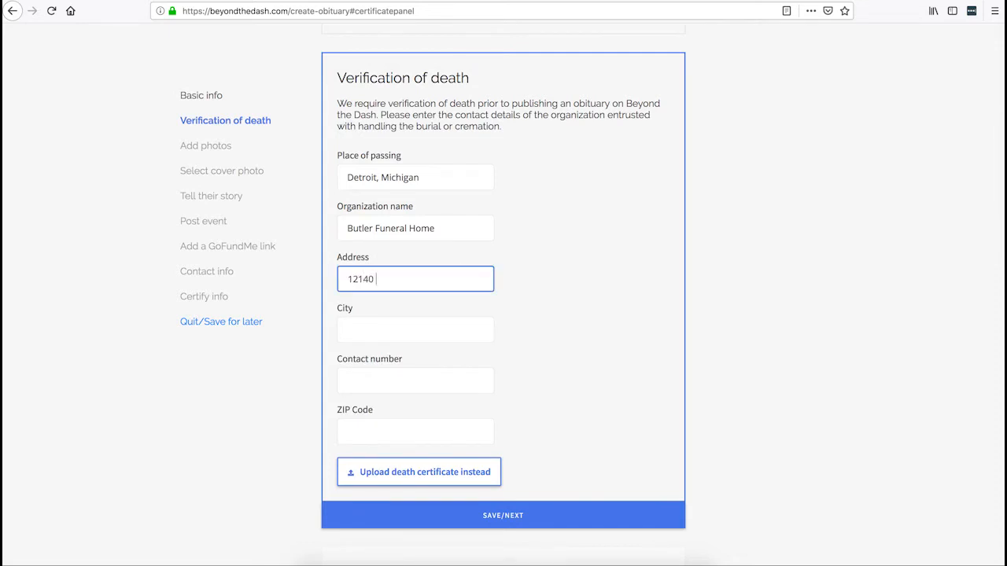
type(" Morang Ave")
left_click(395, 334)
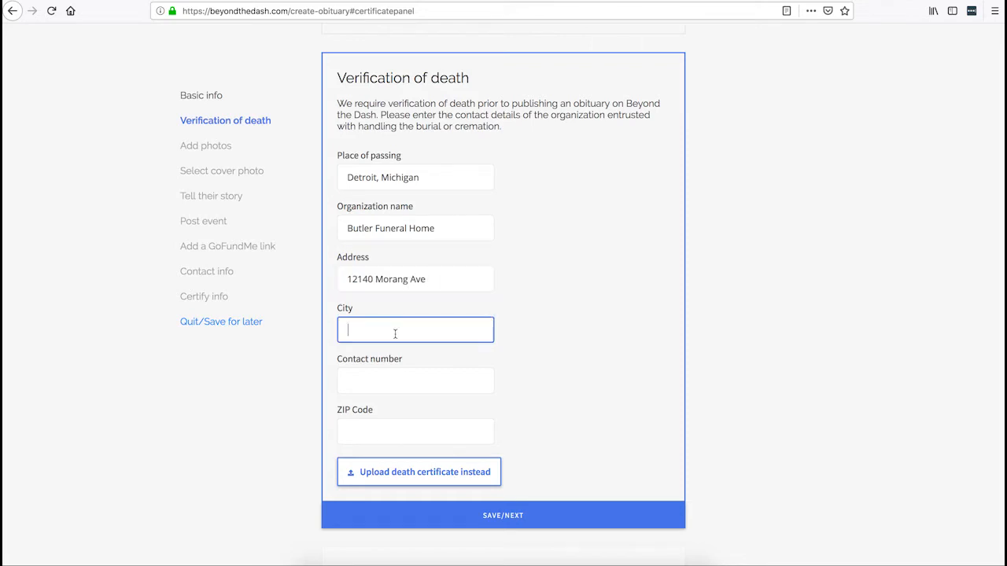
type("Detroit")
left_click(374, 374)
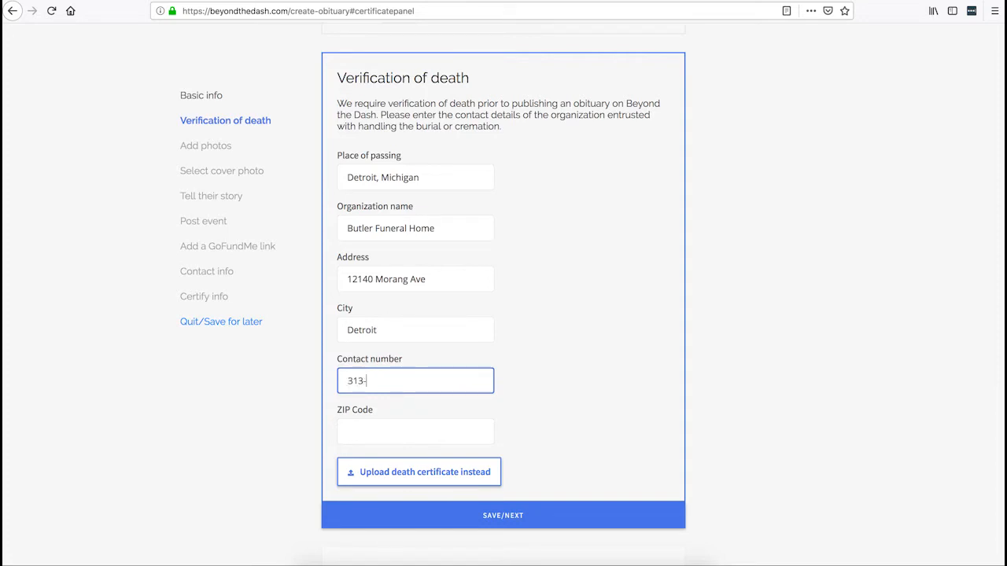
left_click(434, 442)
type("482245")
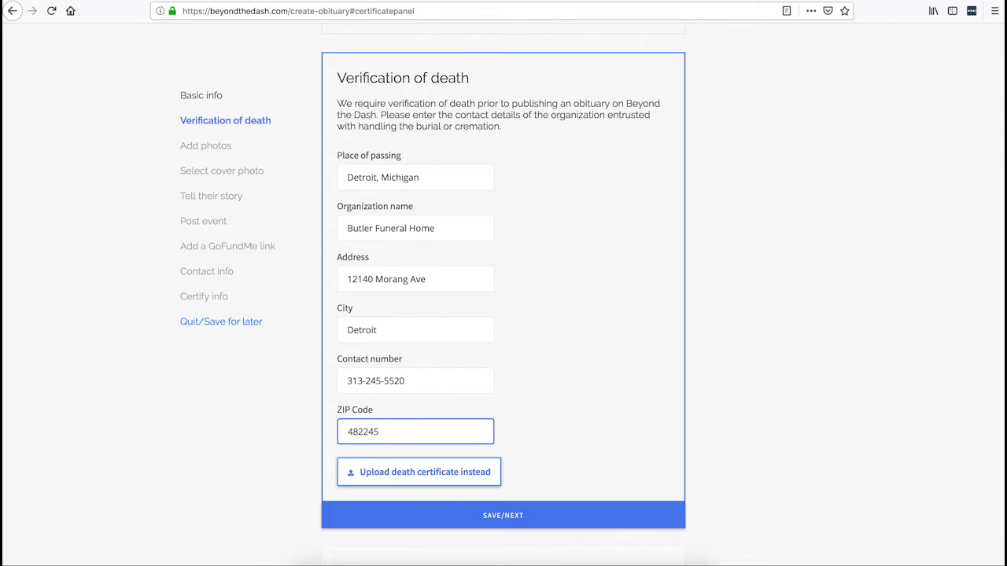
left_click(724, 370)
Save the death verification details and advance to the photos step.
scroll(805, 372, "down", 2)
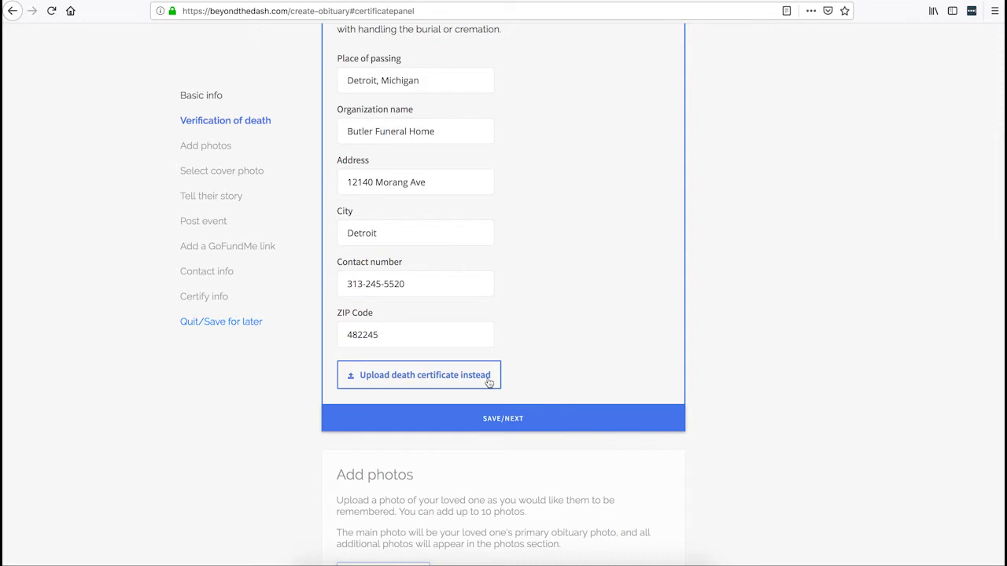
scroll(556, 375, "up", 2)
scroll(556, 376, "down", 1)
scroll(503, 342, "down", 2)
left_click(504, 342)
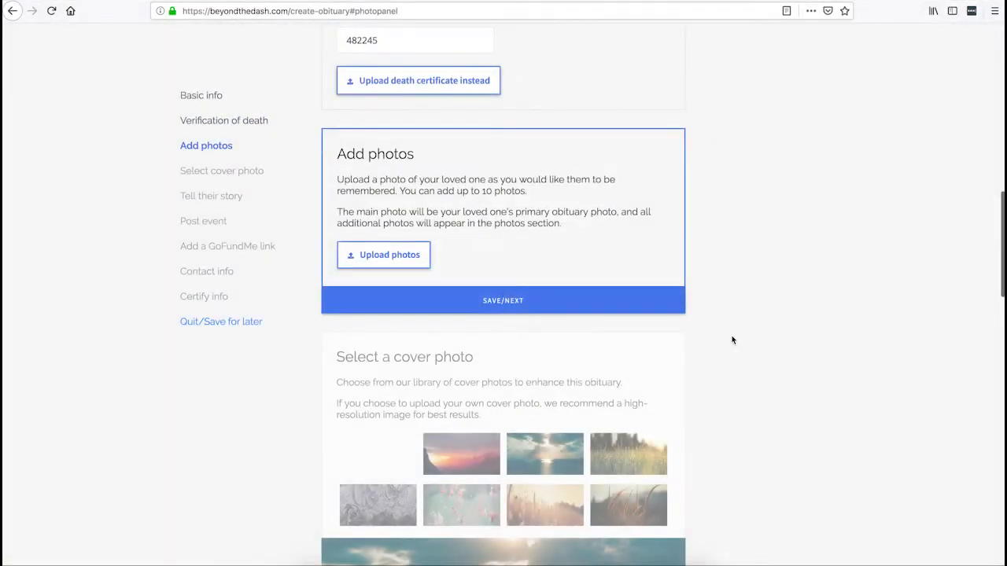
scroll(773, 320, "up", 1)
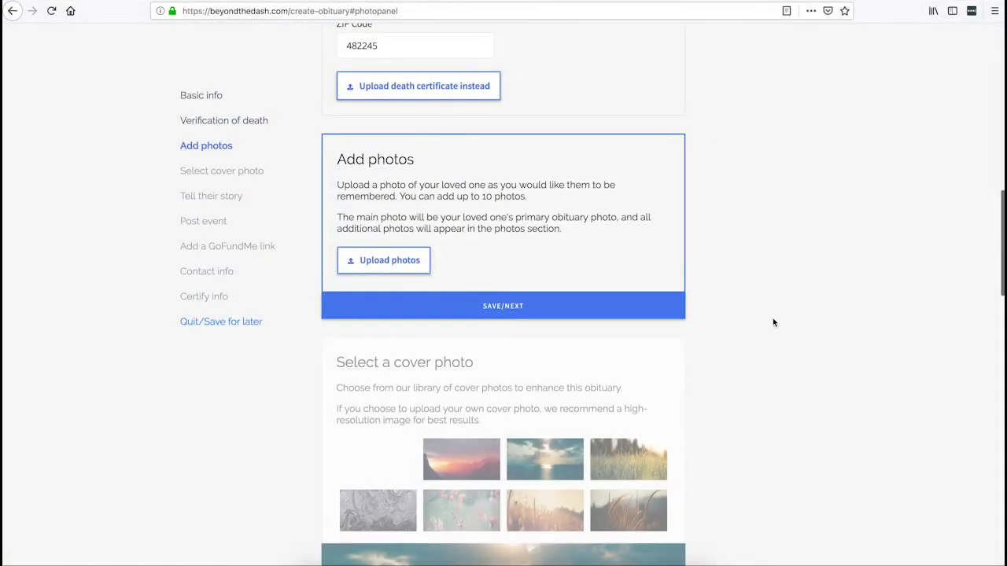
left_click_drag(337, 158, 414, 159)
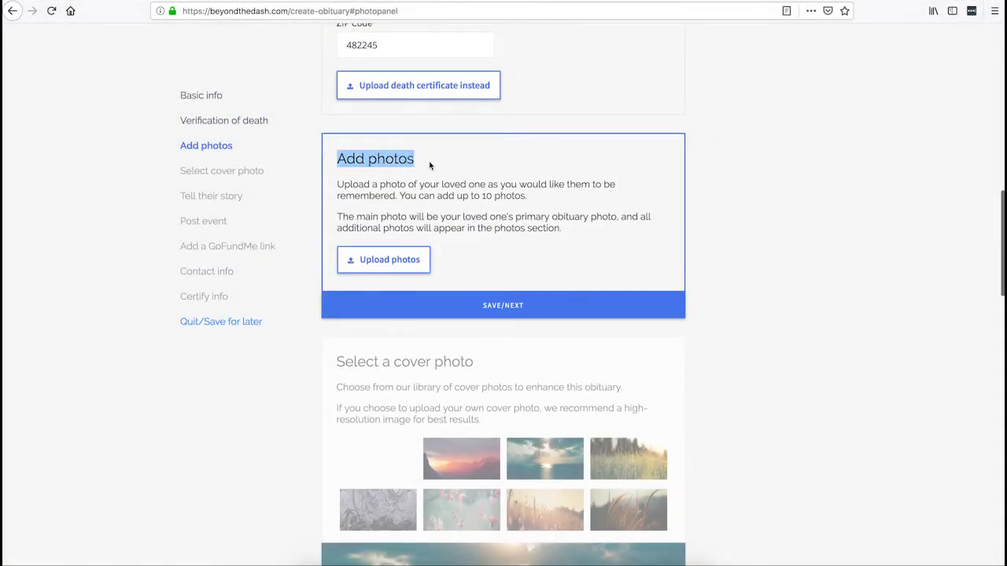
left_click(495, 174)
scroll(797, 234, "down", 2)
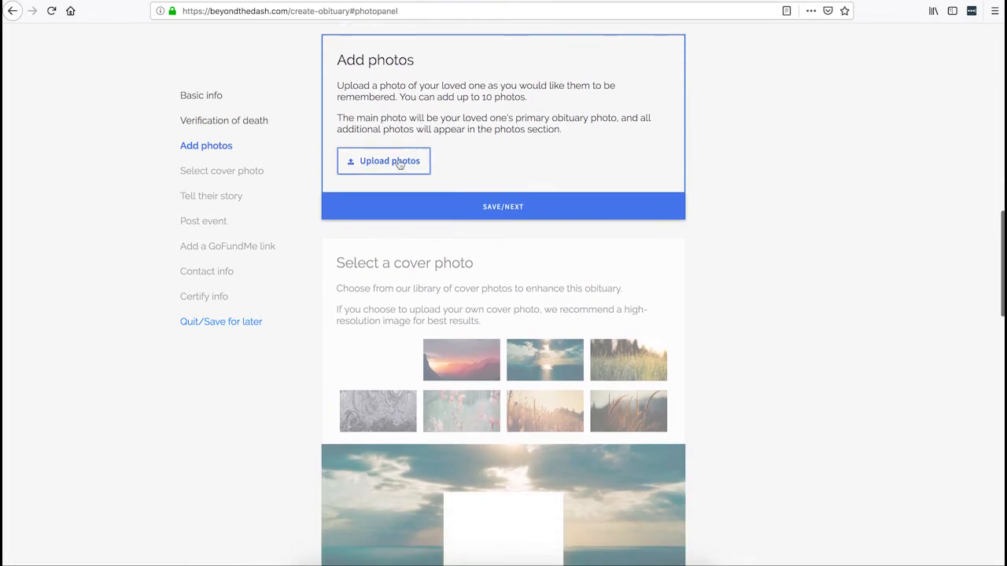
left_click(399, 162)
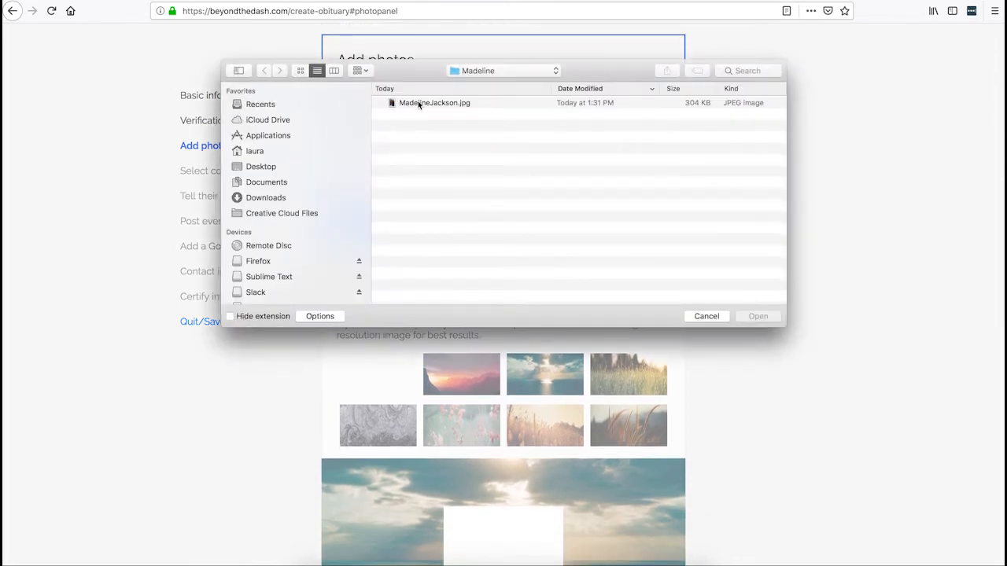
left_click(417, 102)
double_click(463, 103)
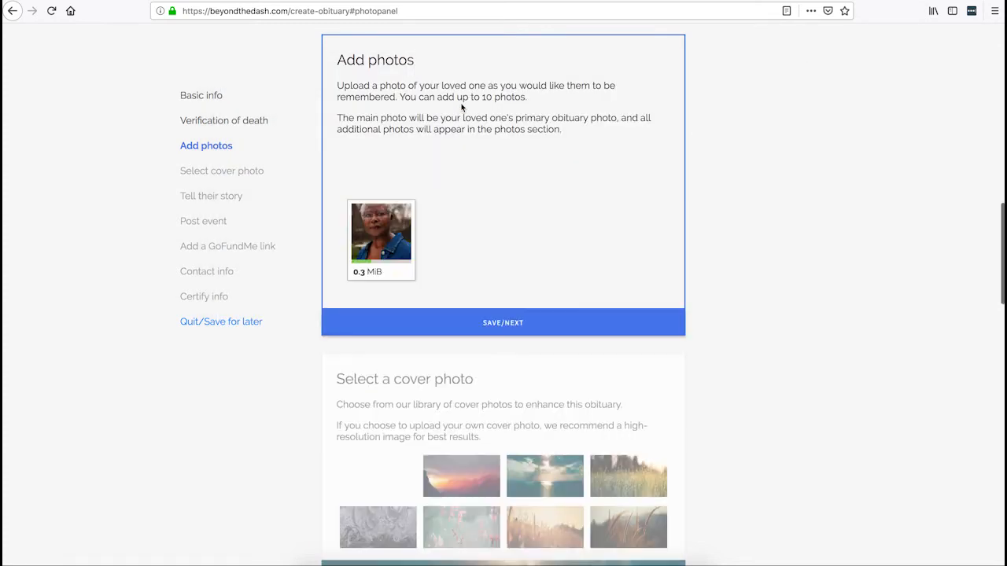
Rotate the main photo back to upright and test zooming it in and out.
left_click_drag(377, 405, 386, 371)
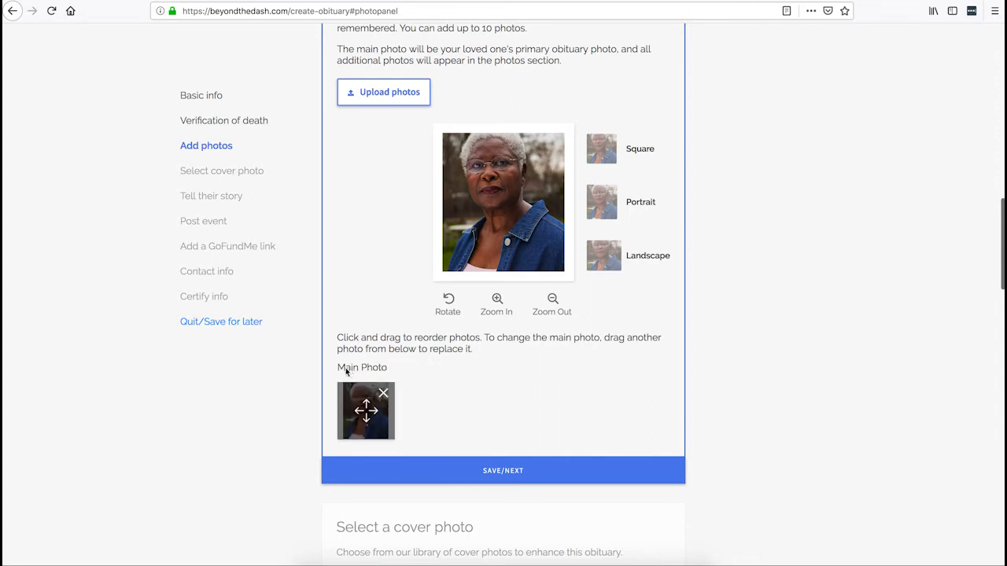
scroll(669, 348, "up", 2)
scroll(670, 352, "up", 2)
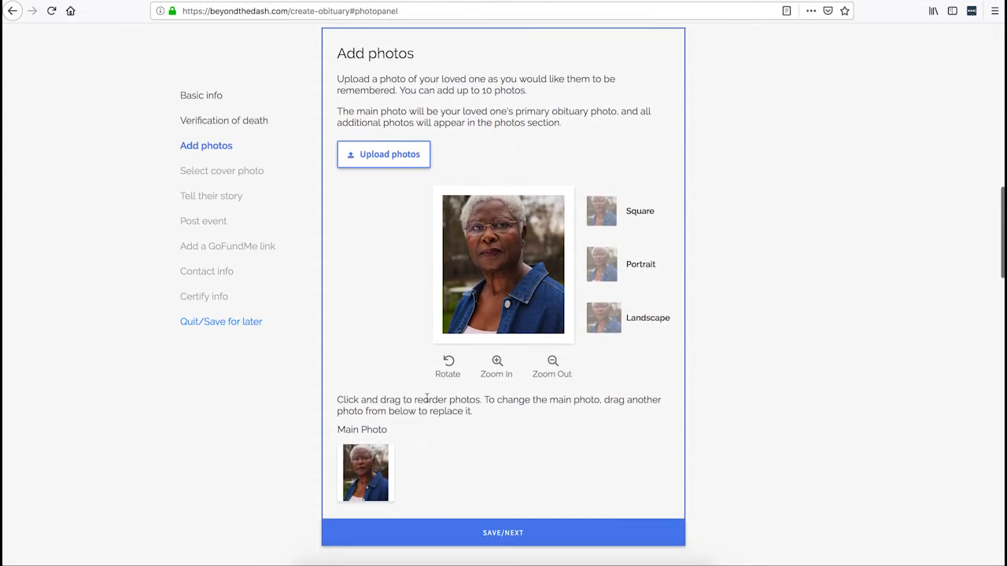
left_click(447, 366)
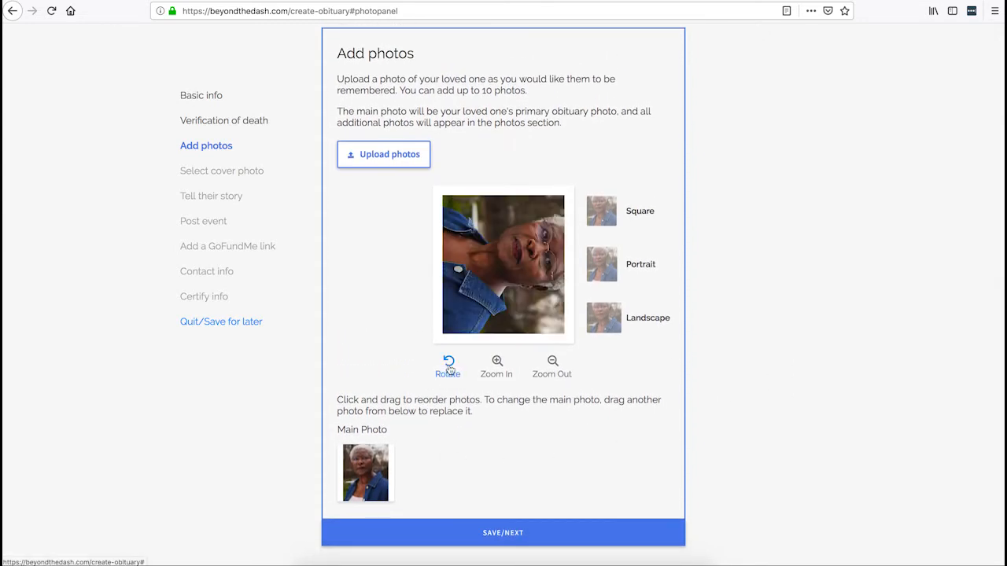
left_click(448, 367)
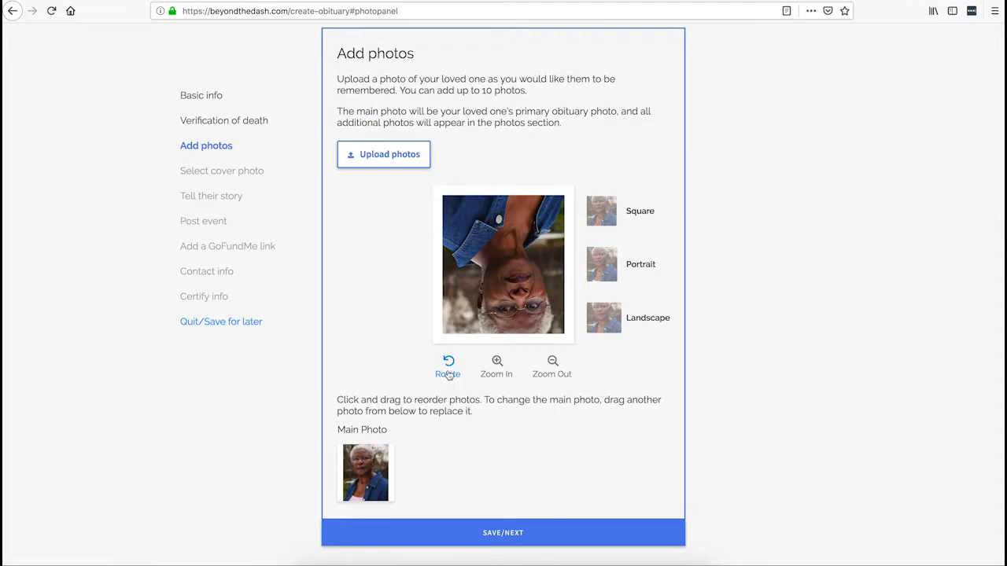
left_click(448, 375)
left_click(447, 375)
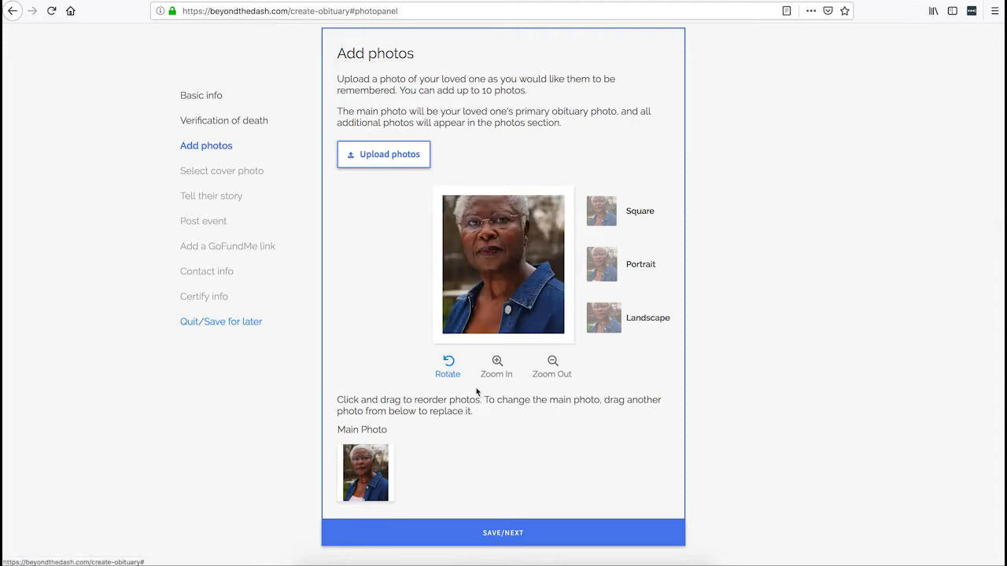
left_click(495, 367)
left_click(495, 367)
left_click(495, 368)
left_click(554, 367)
left_click(555, 369)
left_click(554, 369)
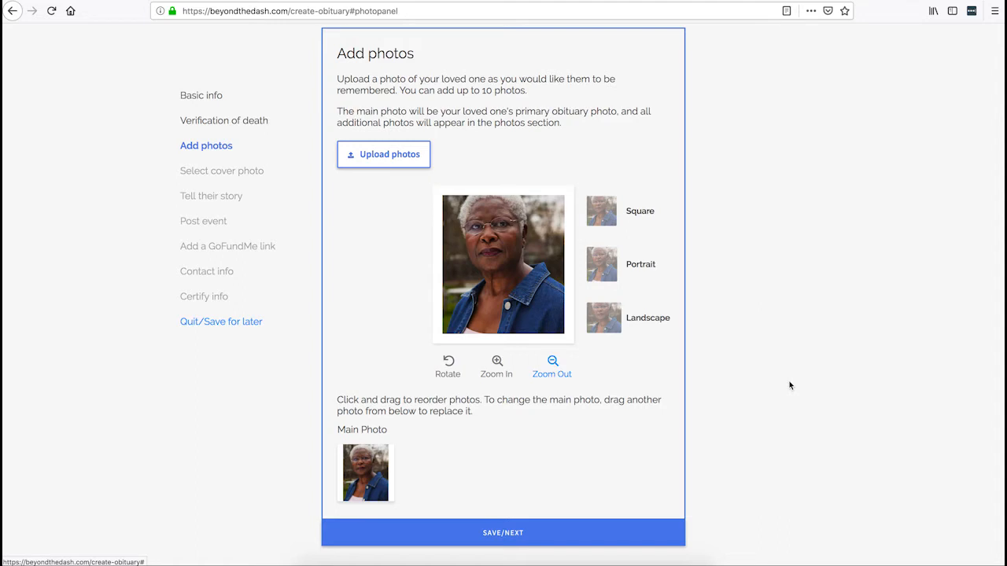
scroll(787, 382, "down", 2)
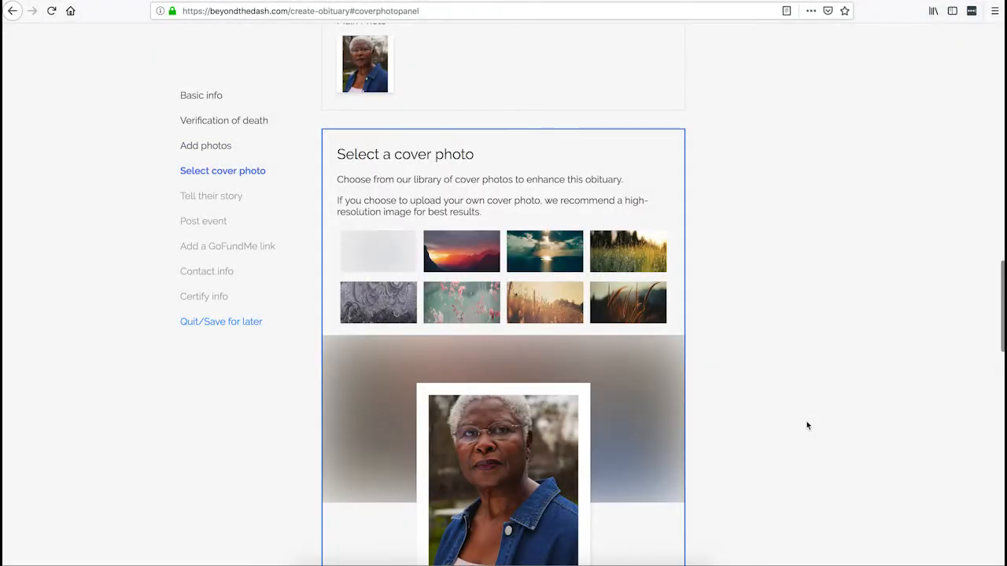
Preview the pink flowers, sunset, golden field, dark wheat and grey frost covers, then keep the plain default.
scroll(807, 424, "down", 1)
scroll(807, 426, "down", 2)
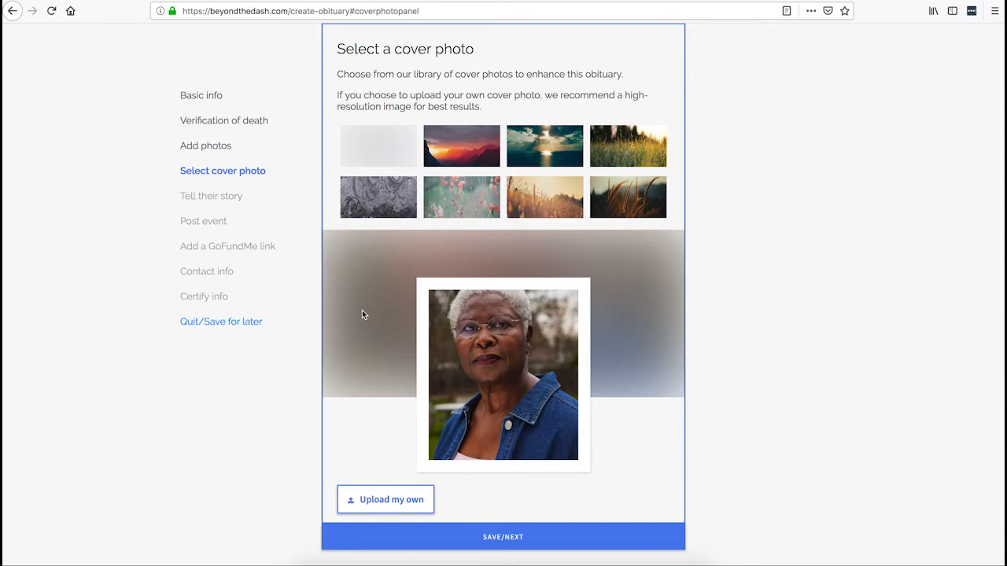
left_click(383, 502)
left_click(457, 196)
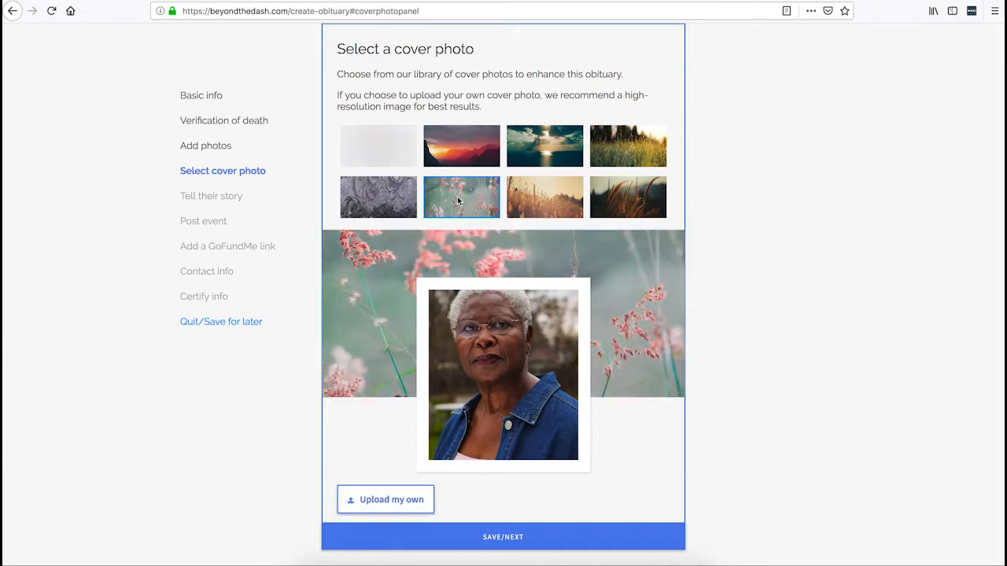
left_click(474, 145)
left_click(549, 189)
left_click(623, 198)
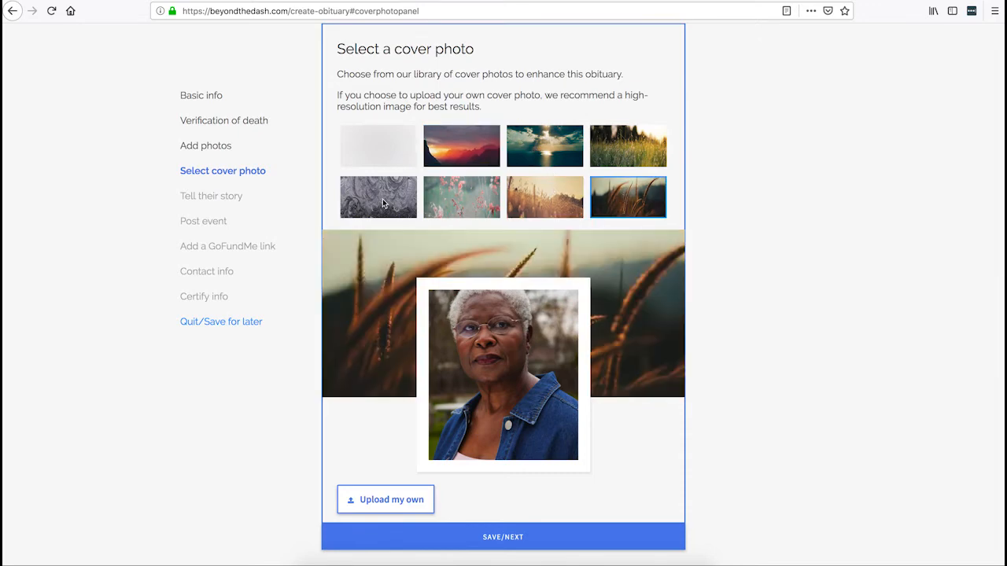
left_click(384, 204)
left_click(382, 150)
scroll(823, 204, "down", 2)
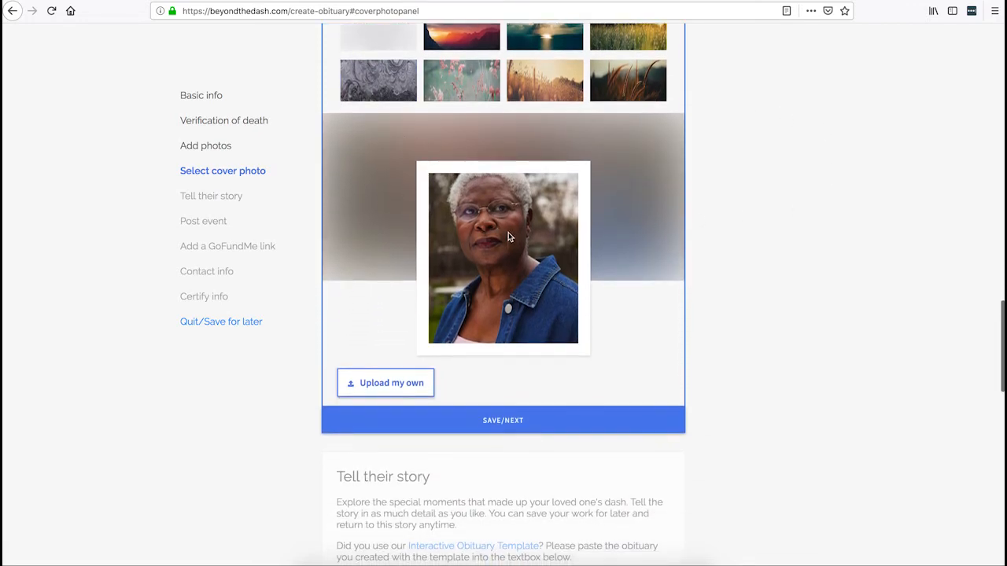
scroll(758, 259, "down", 3)
Save the cover choice and paste the prepared obituary text into the story box.
left_click(511, 295)
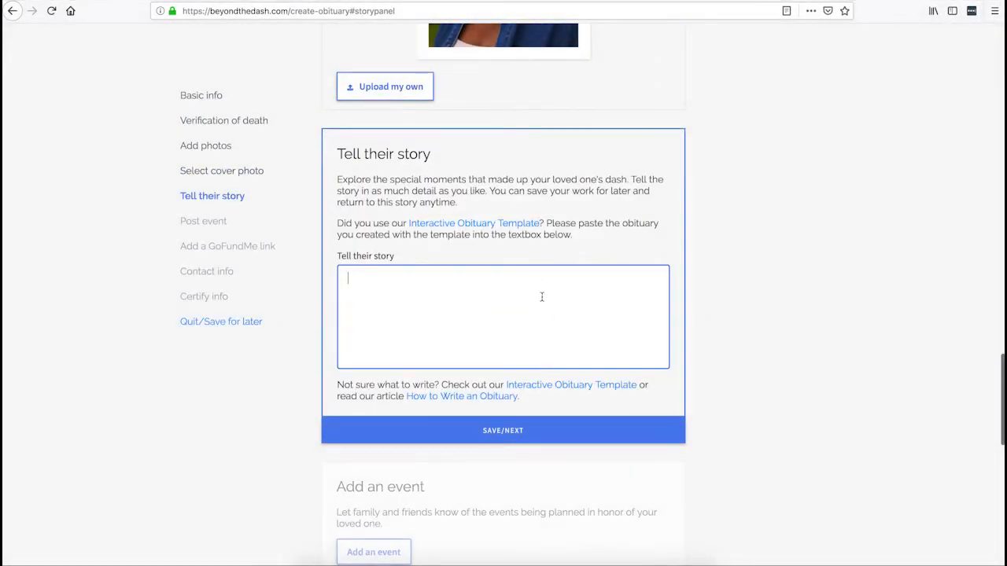
scroll(735, 306, "down", 2)
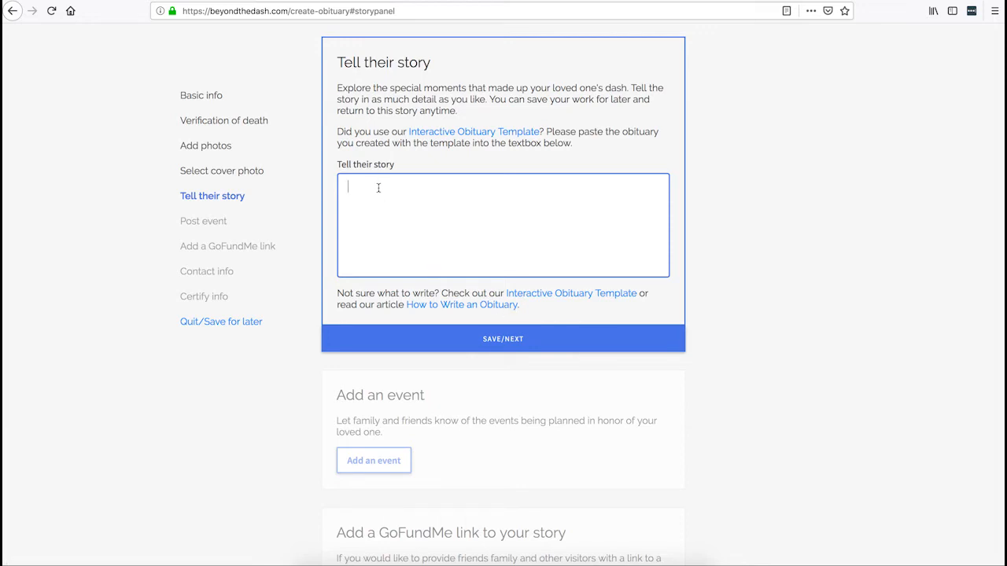
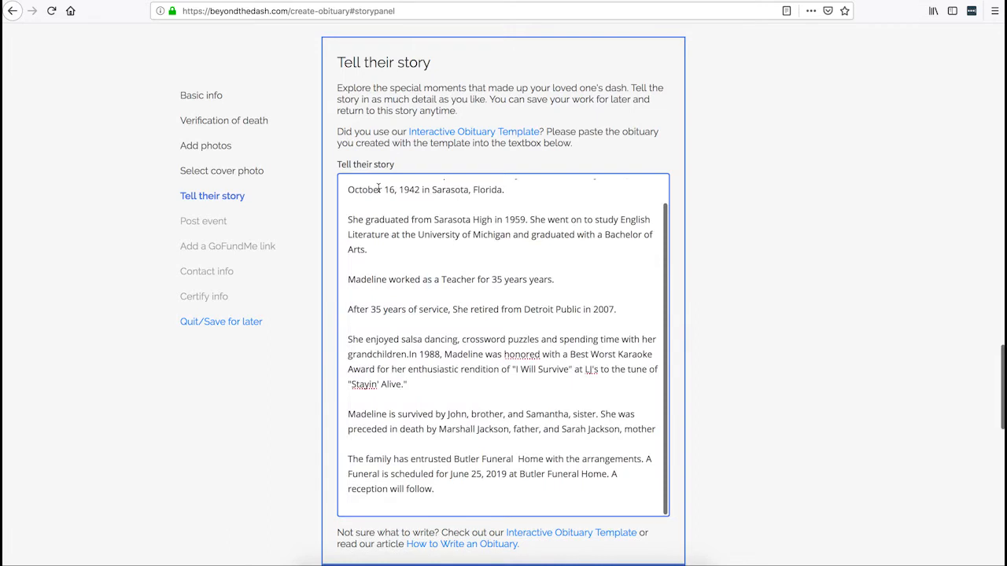
Review the pasted story from its opening words down to the line about 35 years of teaching.
scroll(583, 214, "up", 1)
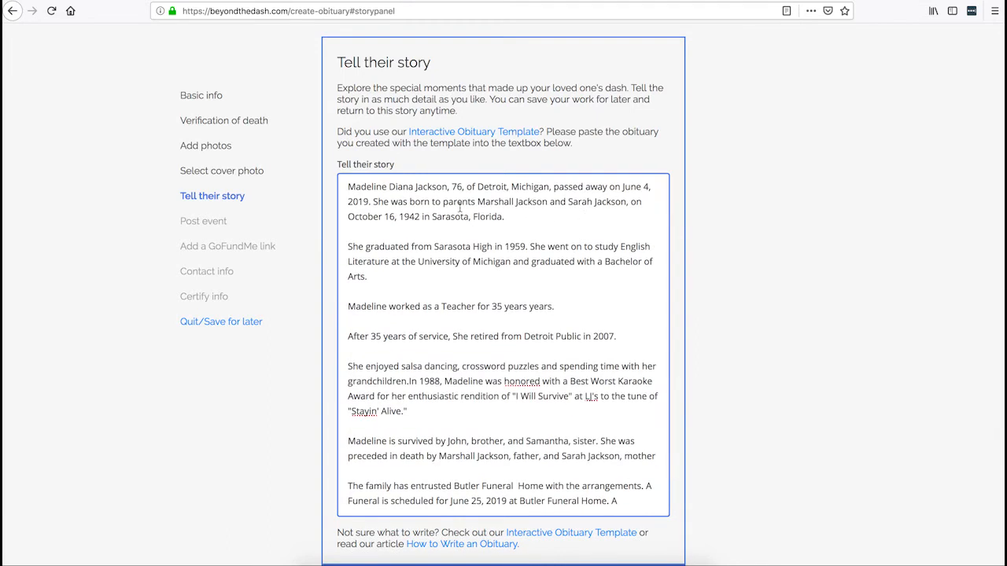
left_click_drag(348, 186, 527, 186)
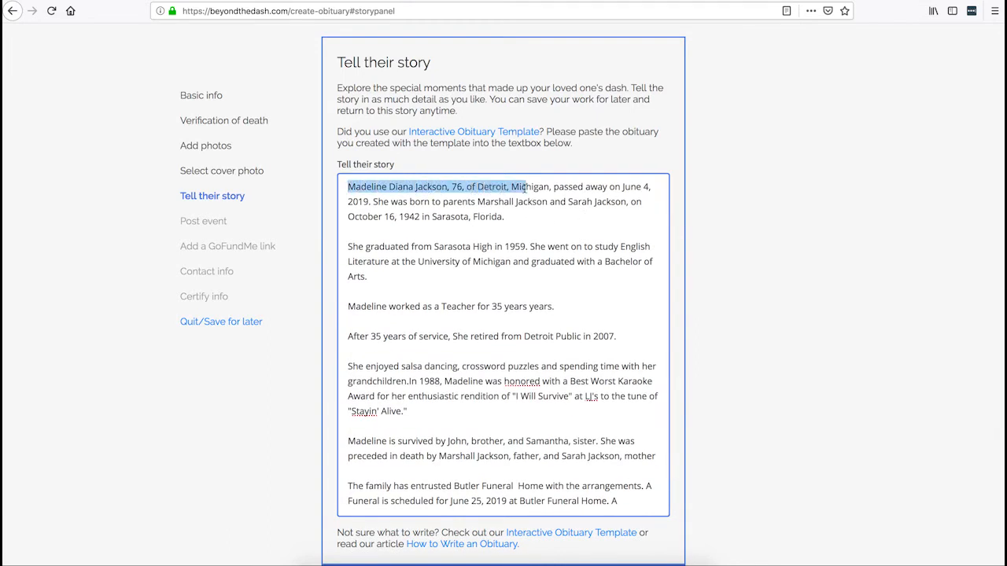
left_click(552, 186)
scroll(570, 219, "down", 1)
scroll(570, 218, "down", 1)
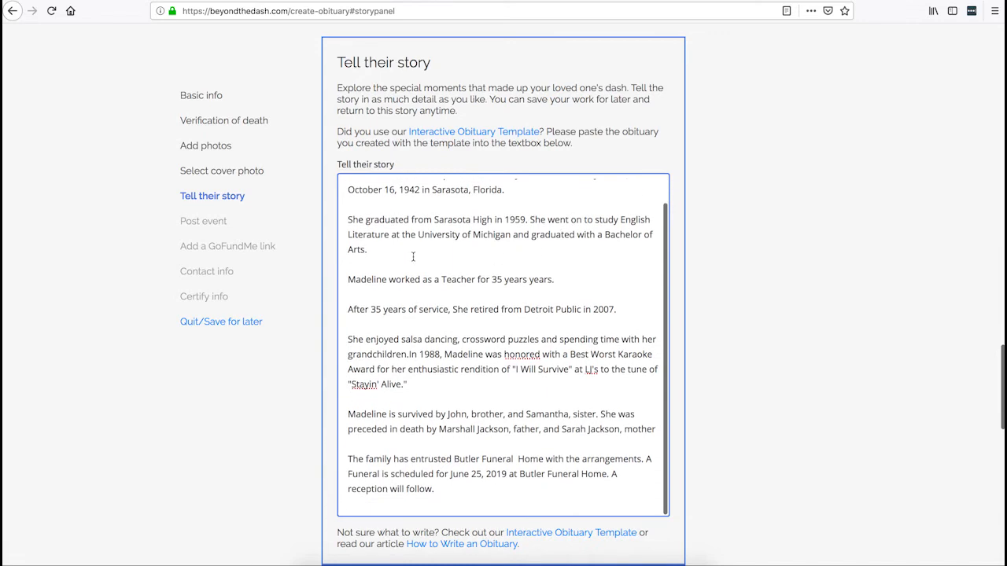
scroll(373, 265, "down", 1)
left_click_drag(347, 268, 578, 268)
scroll(578, 268, "down", 3)
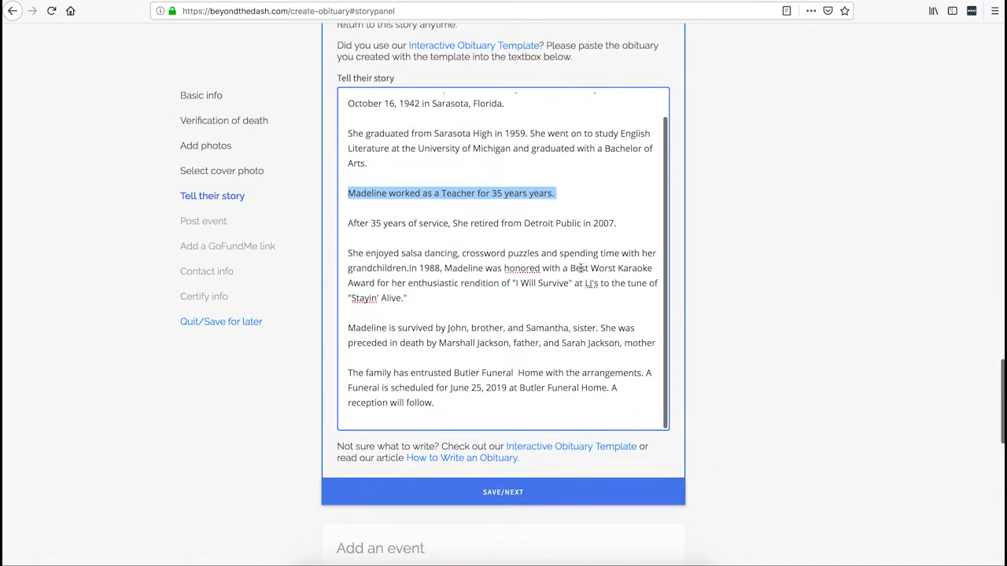
left_click(439, 280)
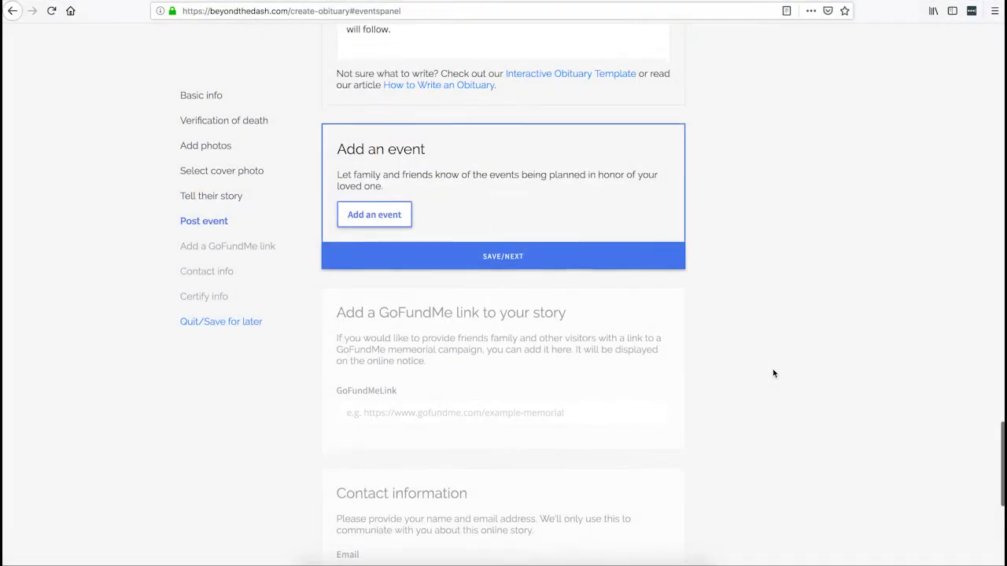
Scroll down to the Add an event panel of the obituary form.
scroll(472, 180, "down", 1)
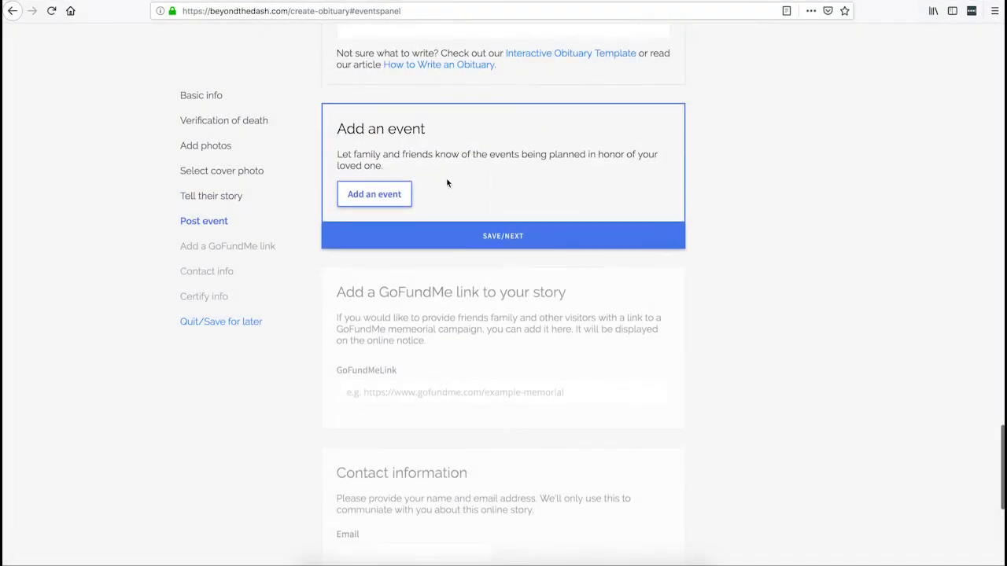
scroll(570, 189, "down", 2)
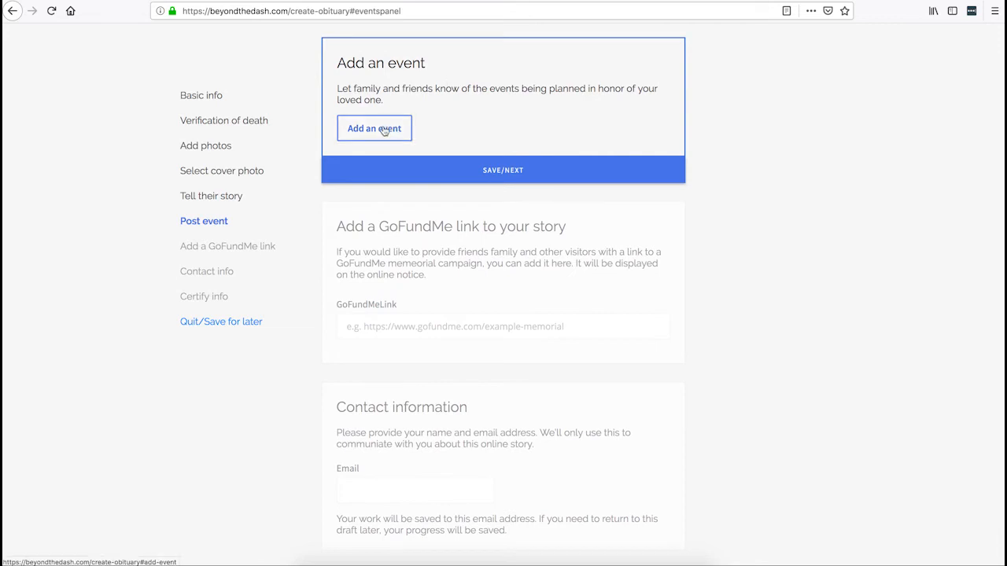
Create a Funeral service event at Butler Funeral Home with its Detroit street address.
left_click(387, 130)
left_click(392, 148)
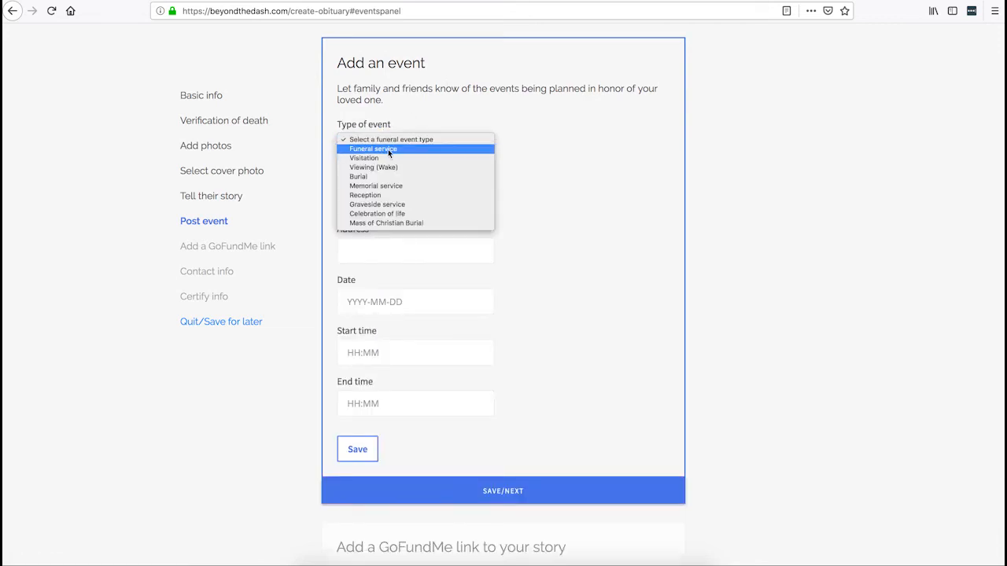
left_click(392, 149)
left_click(371, 197)
type("Bu")
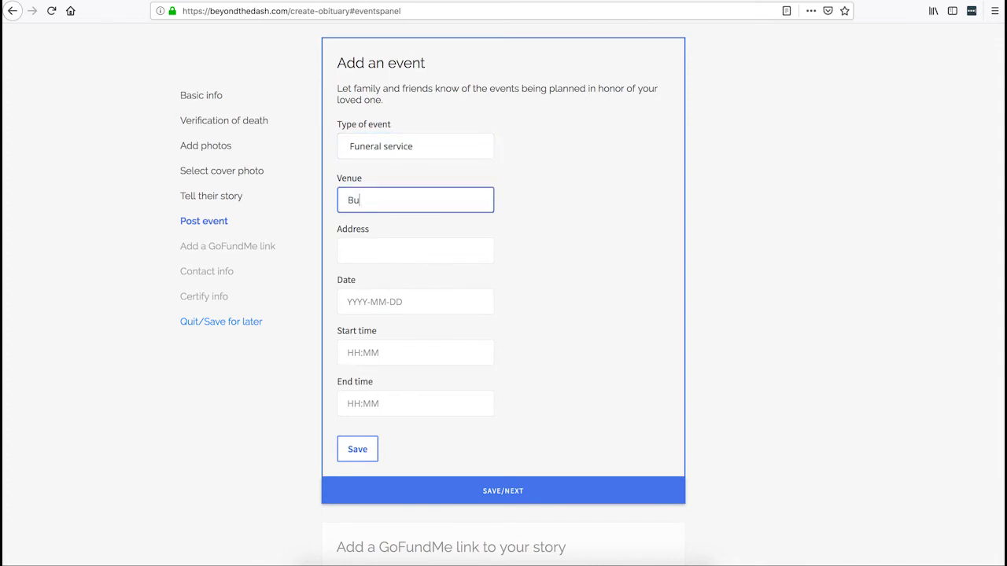
type("tler Funeral Home")
left_click(372, 252)
type("12")
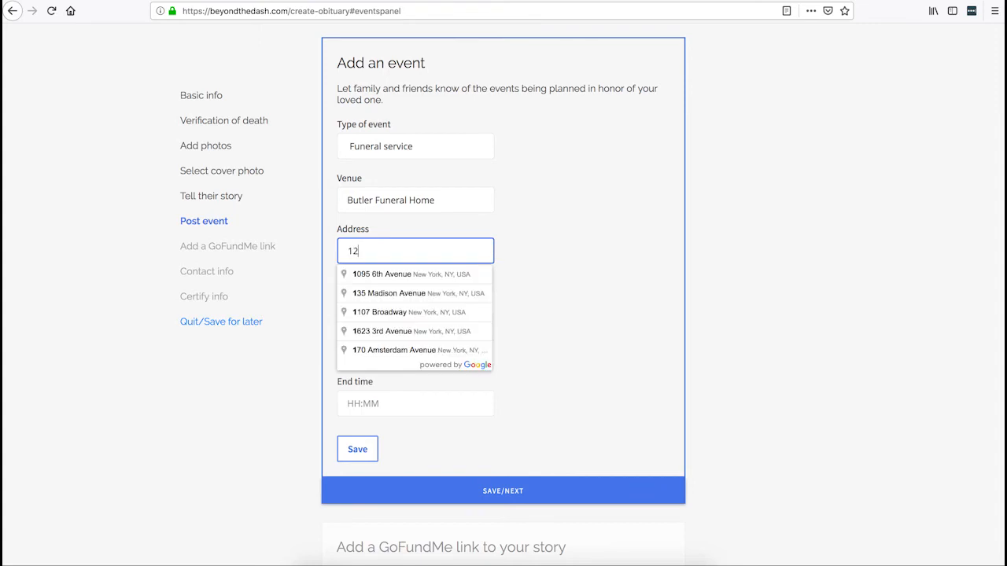
type("140 Moran")
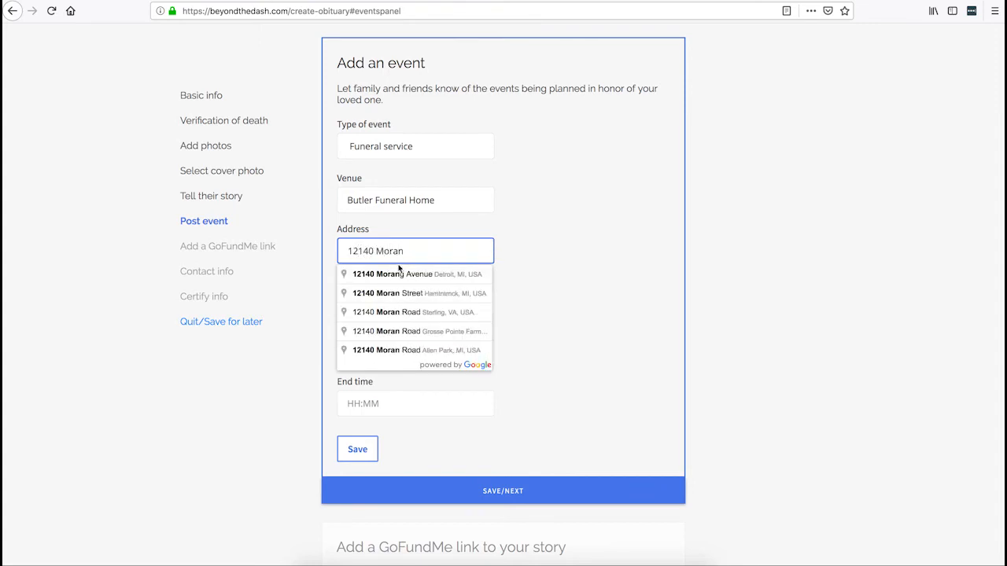
left_click(399, 272)
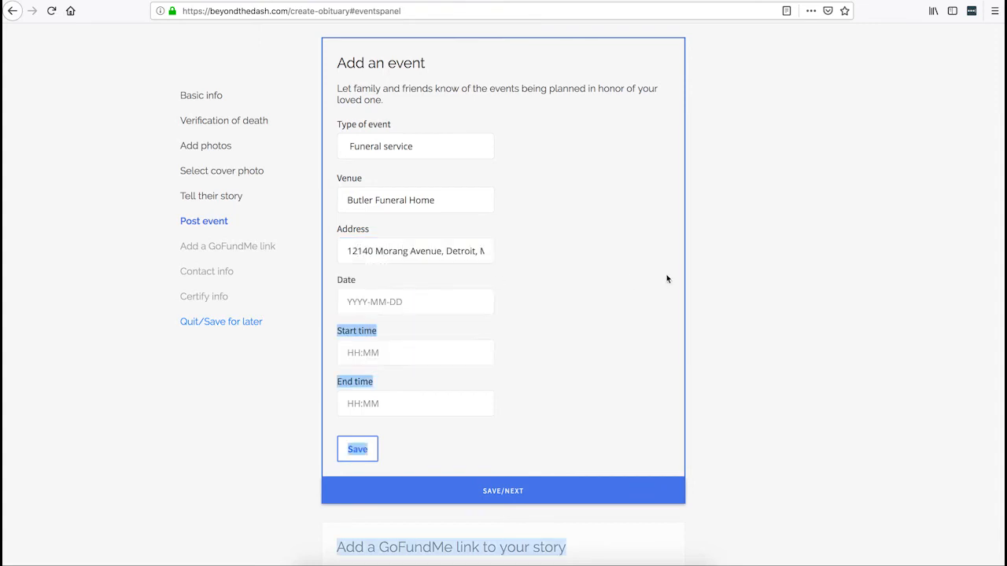
left_click(581, 259)
scroll(581, 258, "down", 1)
scroll(581, 259, "down", 3)
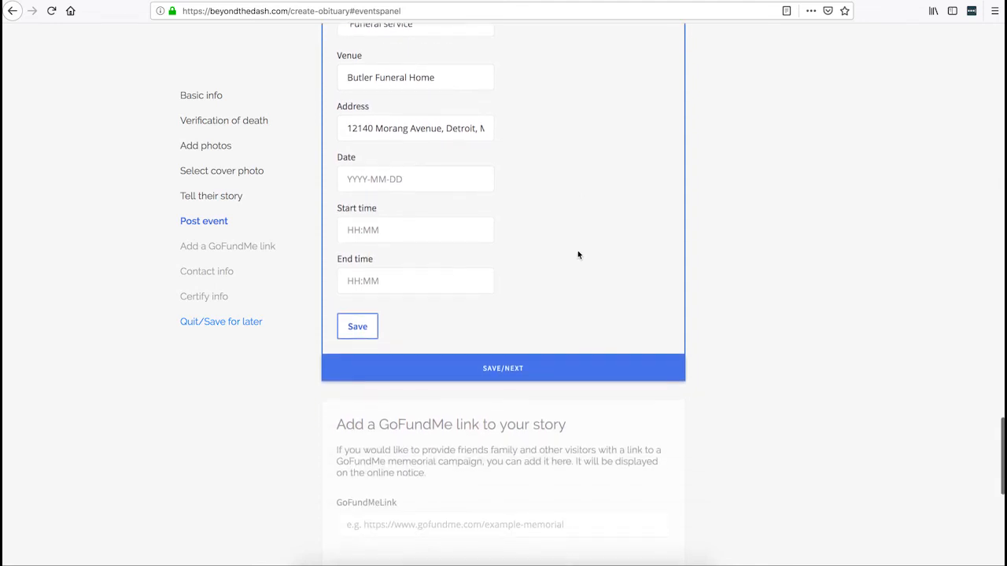
Schedule the event for June 25, 2019, 10:00 am to 12:00 pm, and save it.
left_click(402, 179)
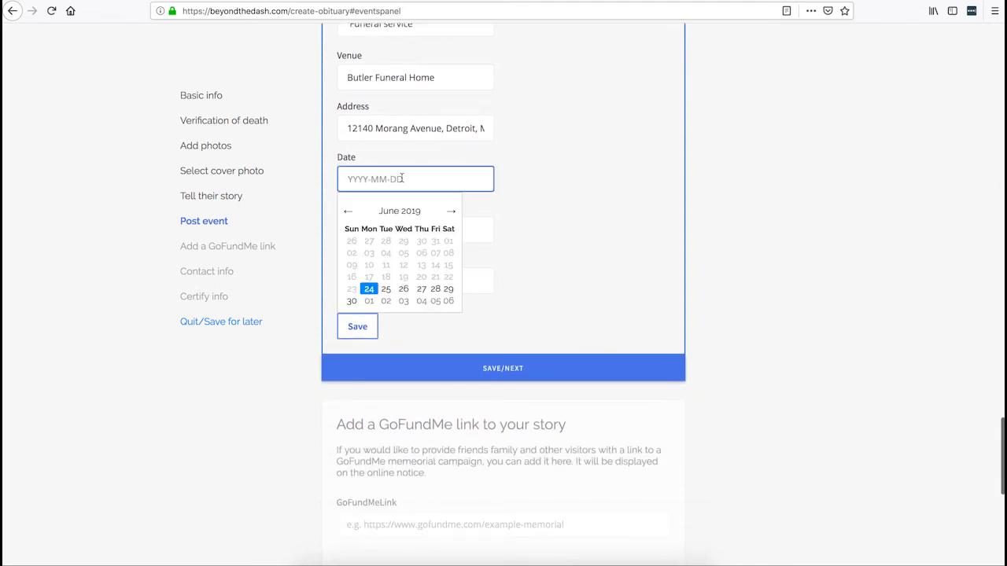
left_click(385, 289)
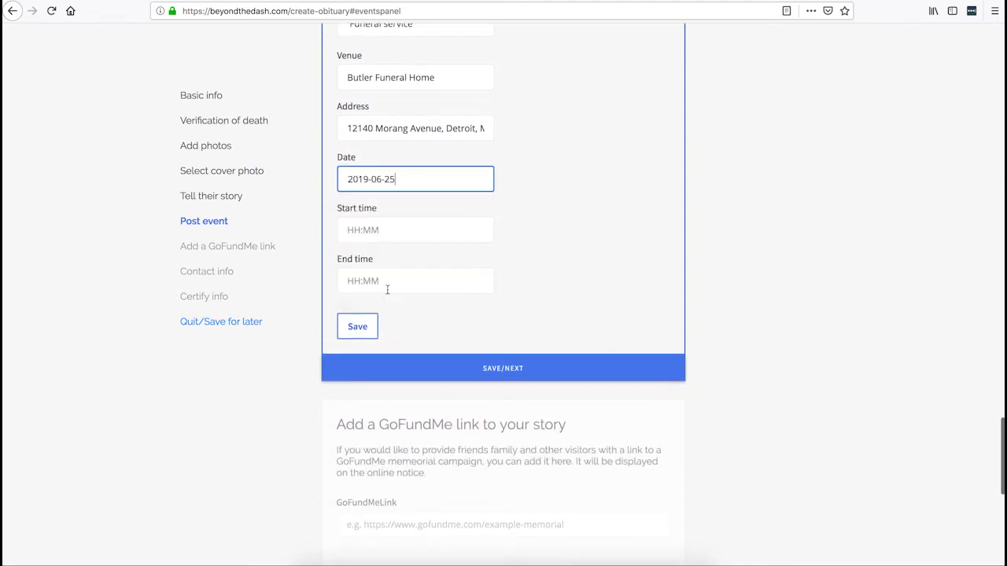
left_click(376, 231)
scroll(389, 285, "up", 6)
scroll(388, 285, "down", 3)
left_click(377, 258)
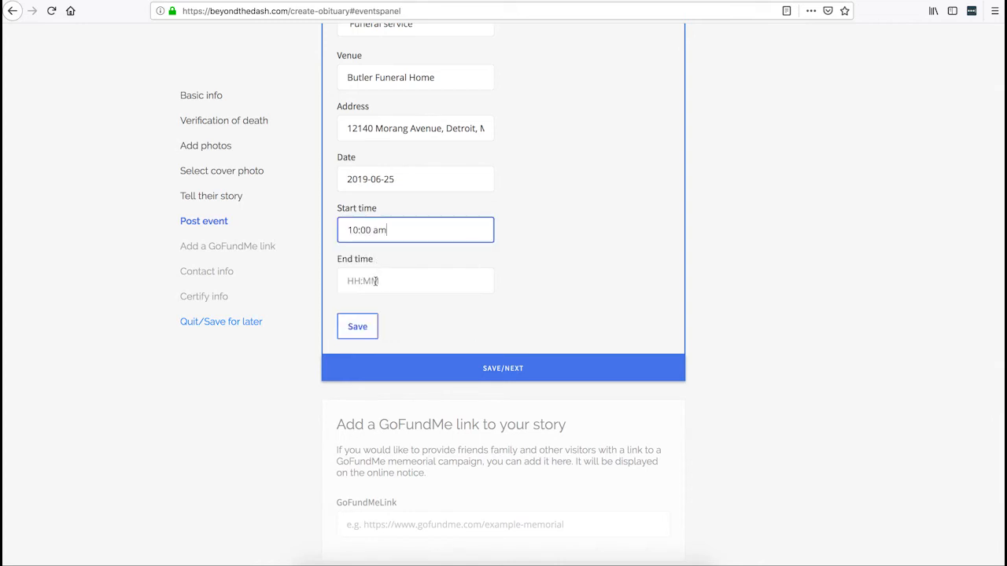
left_click(375, 281)
left_click(366, 378)
scroll(681, 285, "down", 1)
left_click(375, 317)
scroll(551, 281, "up", 2)
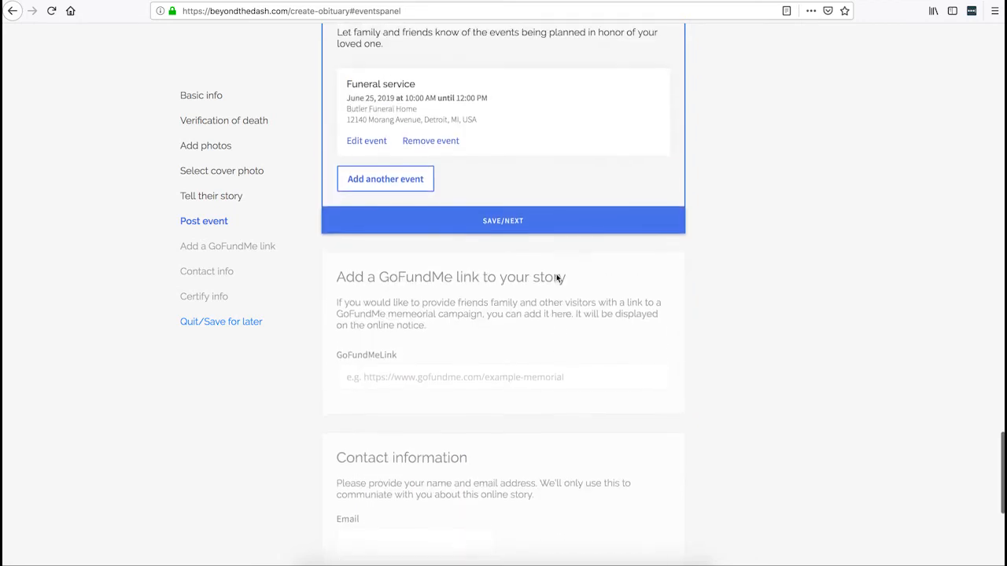
scroll(556, 277, "up", 2)
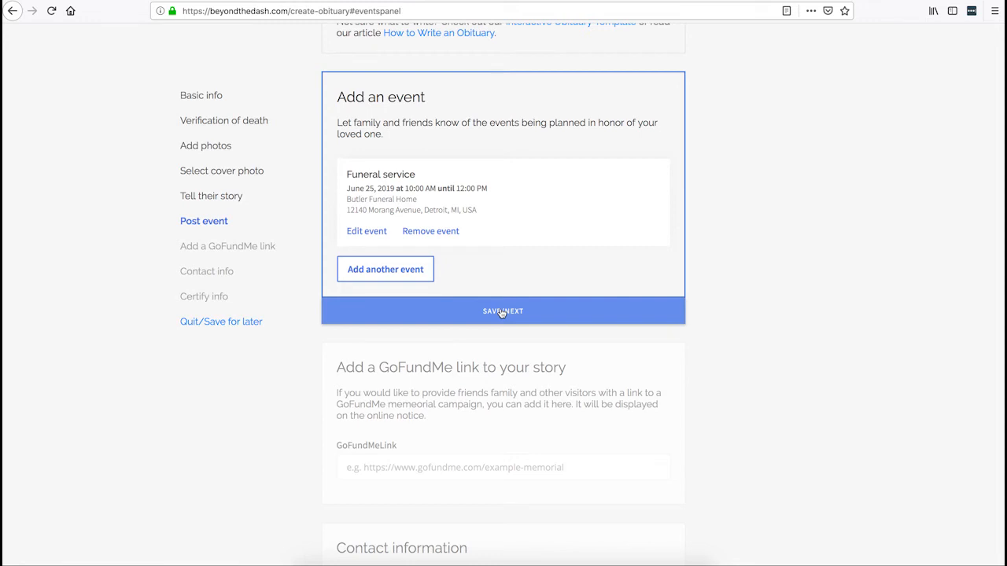
Enter the GoFundMe link for the funeral-expenses campaign and save it.
left_click(501, 311)
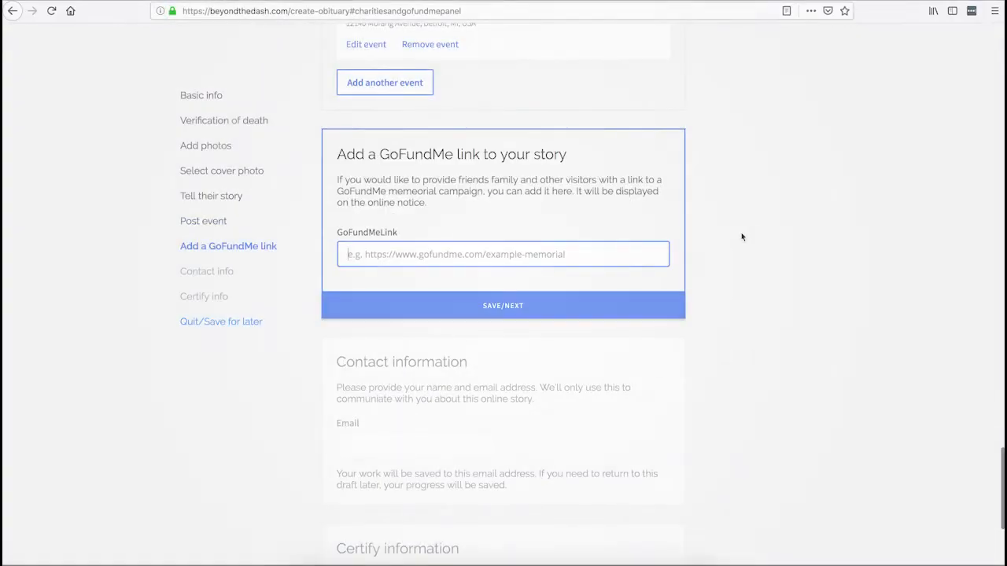
type("https://www")
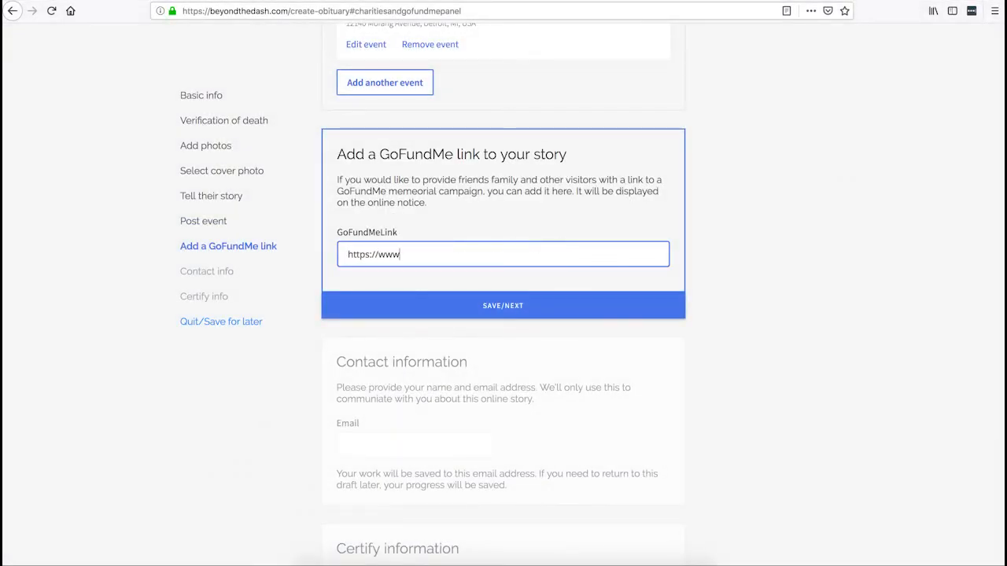
type(".gofundme.com/Madelinesfu")
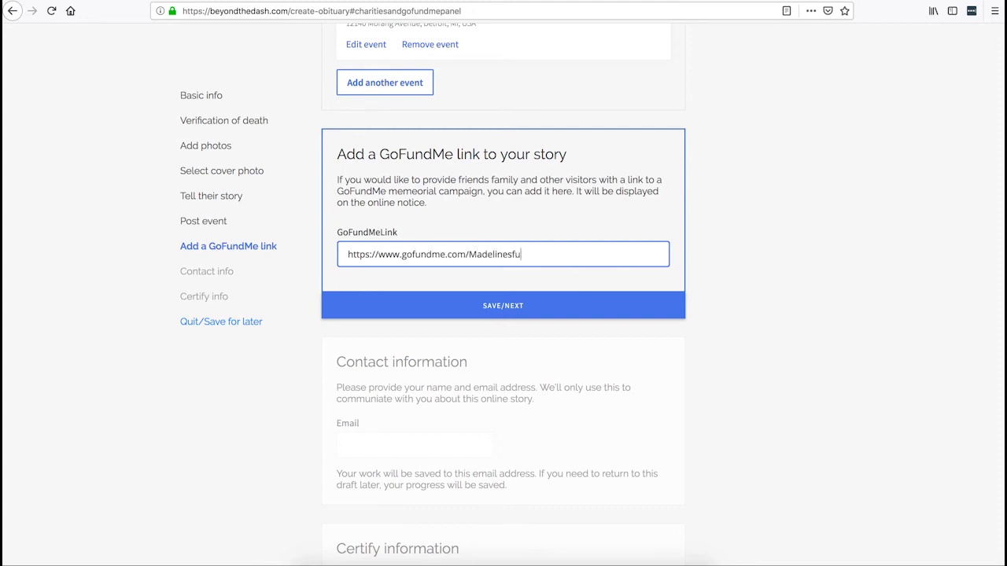
type("FuneralExpenses")
left_click(464, 306)
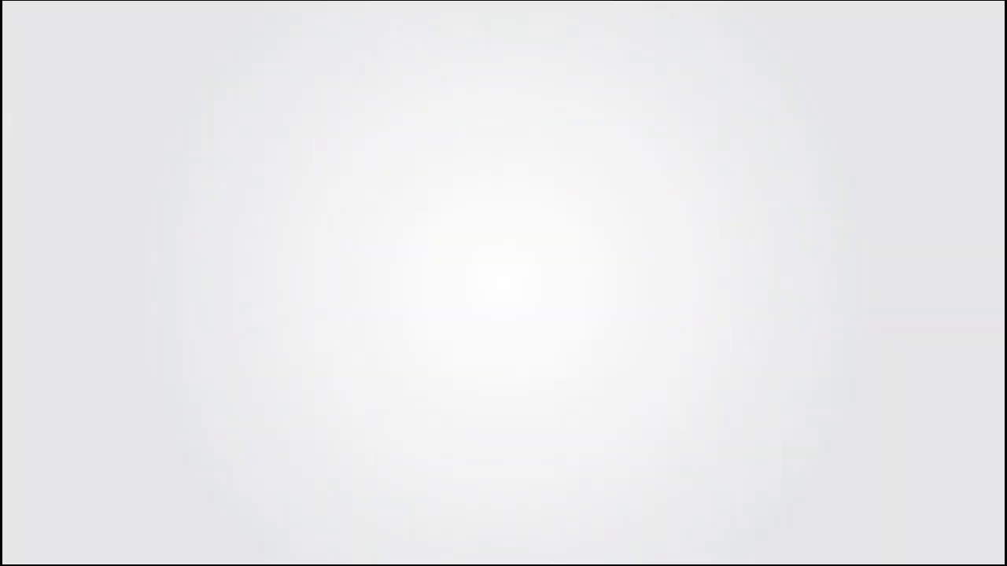